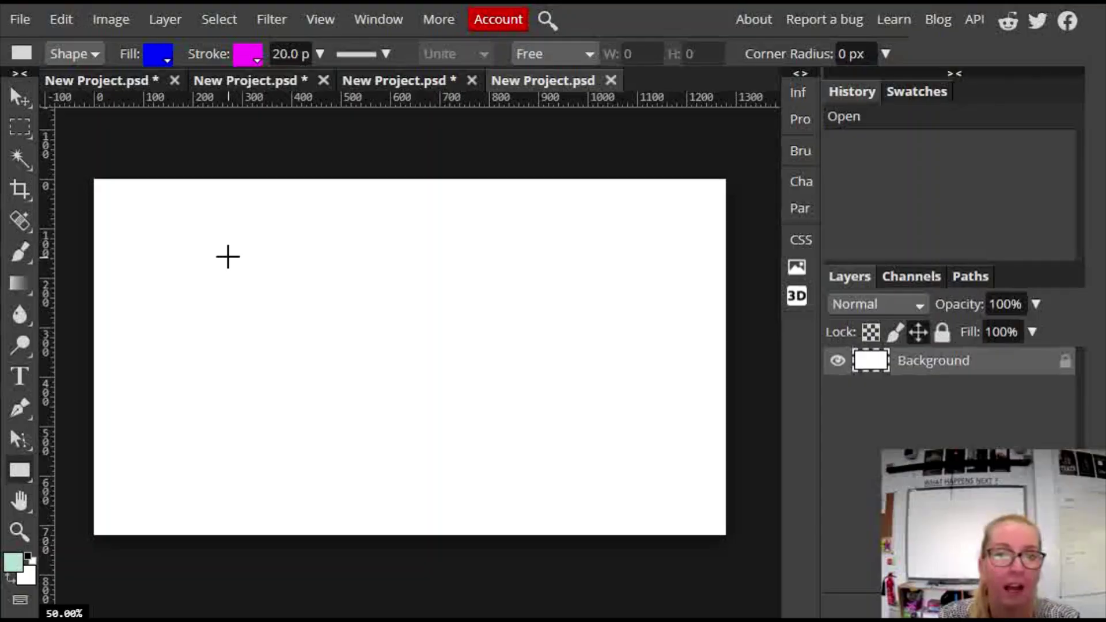
- Set new shapes to no outline with a 4 pt stroke width
left_click(253, 57)
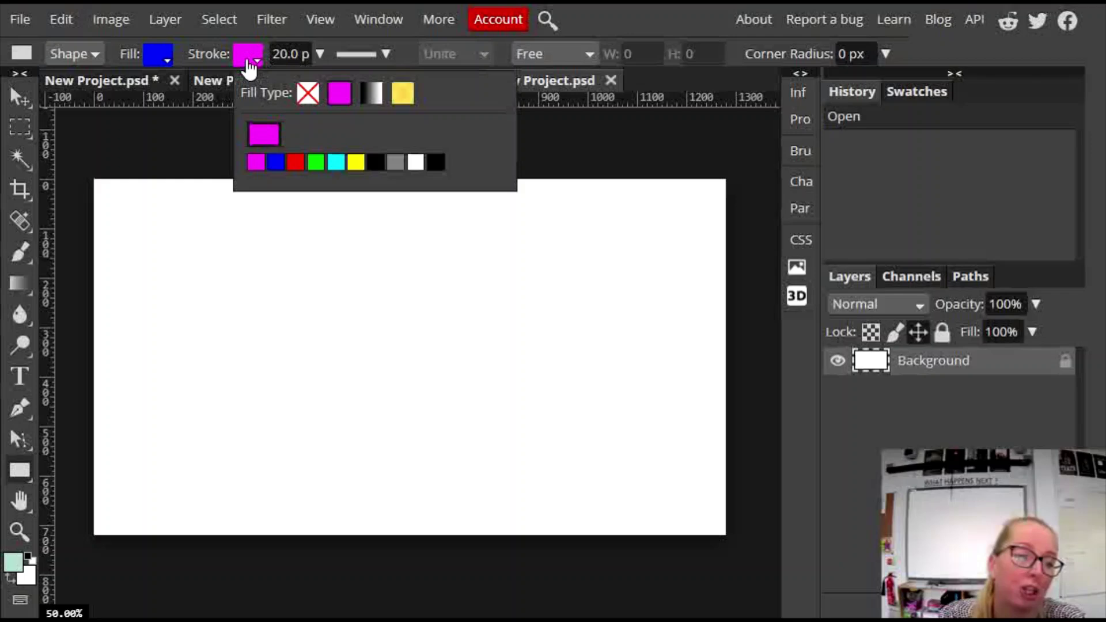
left_click(308, 94)
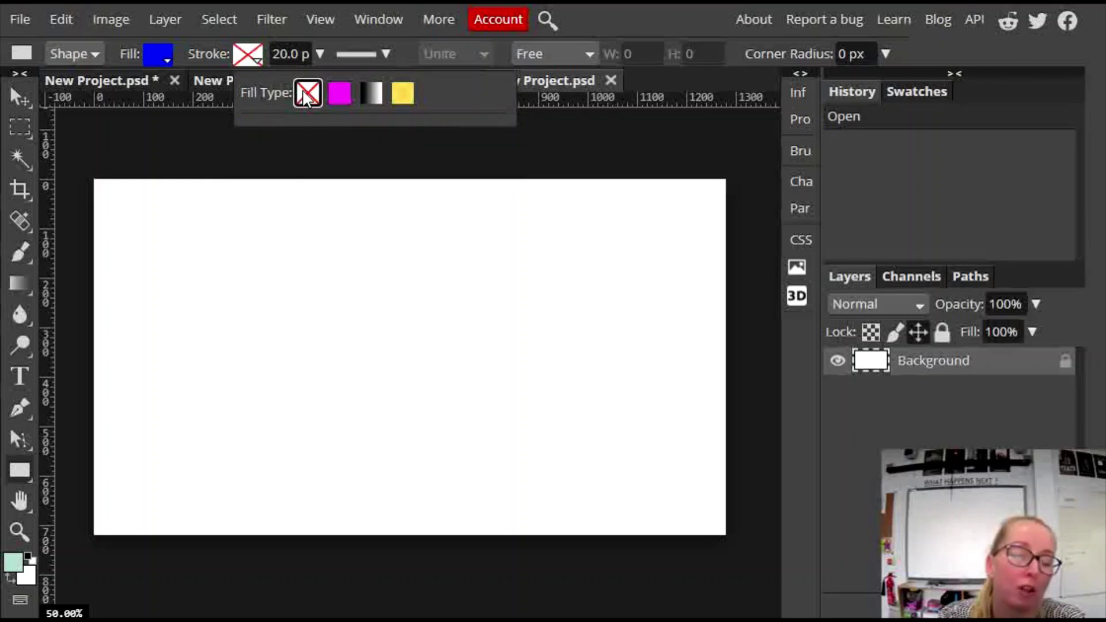
left_click(292, 54)
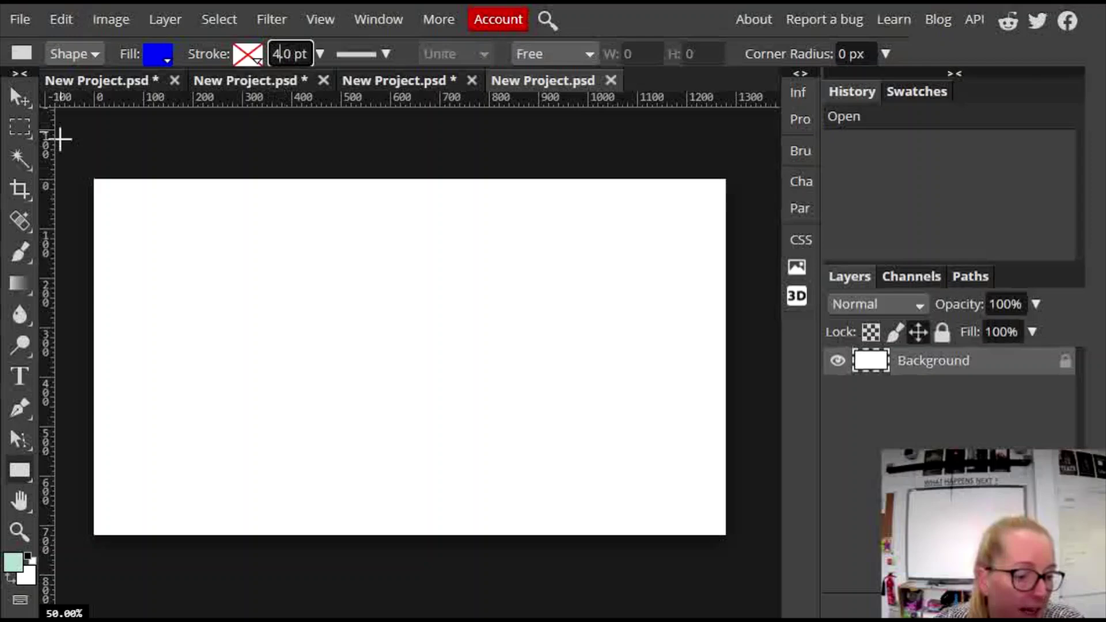
left_click(20, 465)
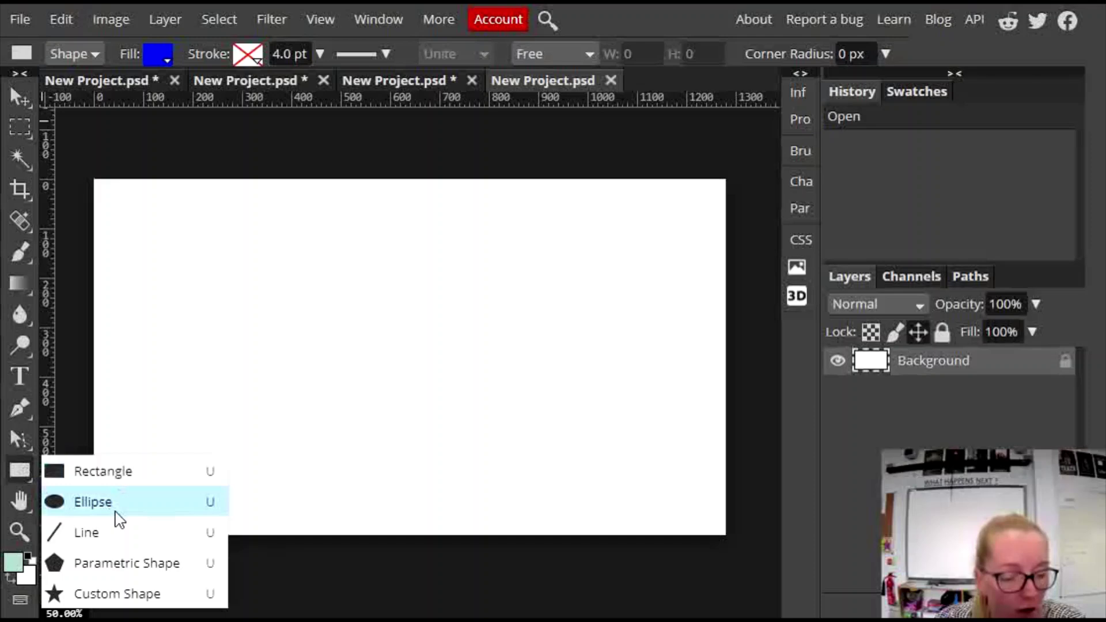
- Draw a rectangle near the canvas top-left and fill it magenta
left_click(149, 479)
left_click_drag(135, 242, 358, 414)
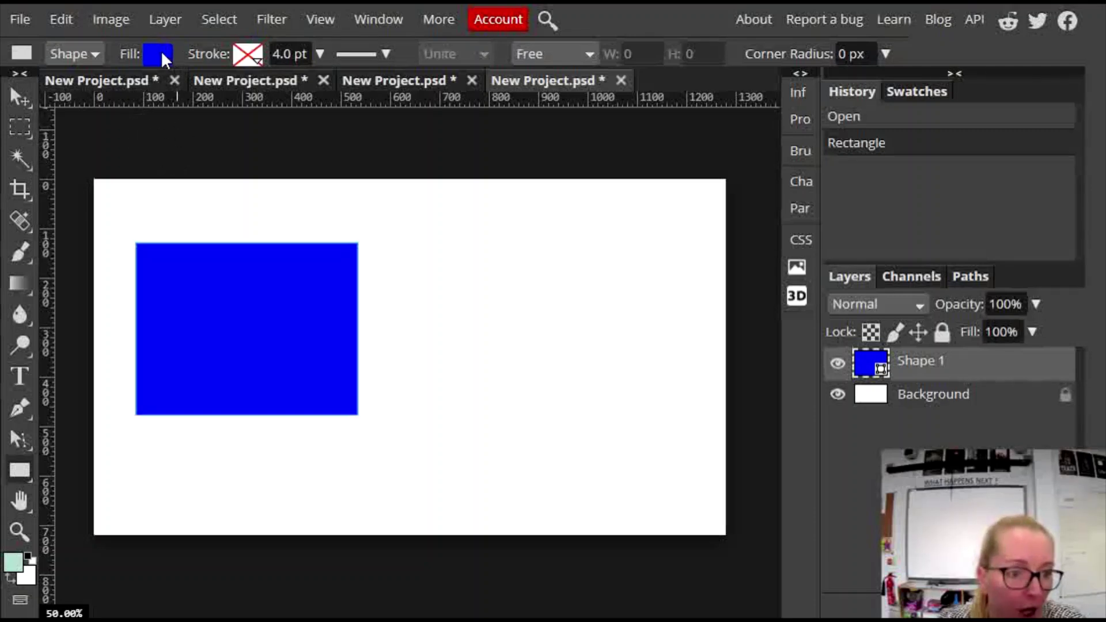
left_click(161, 54)
left_click(247, 163)
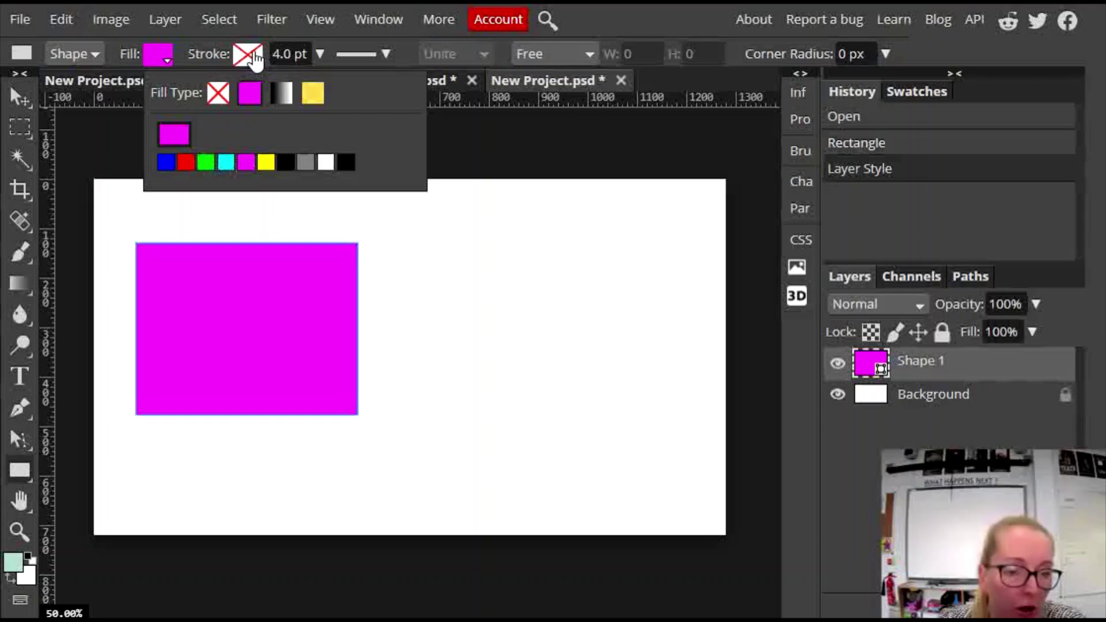
- Give the rectangle a solid yellow outline 20 pt wide
left_click(252, 56)
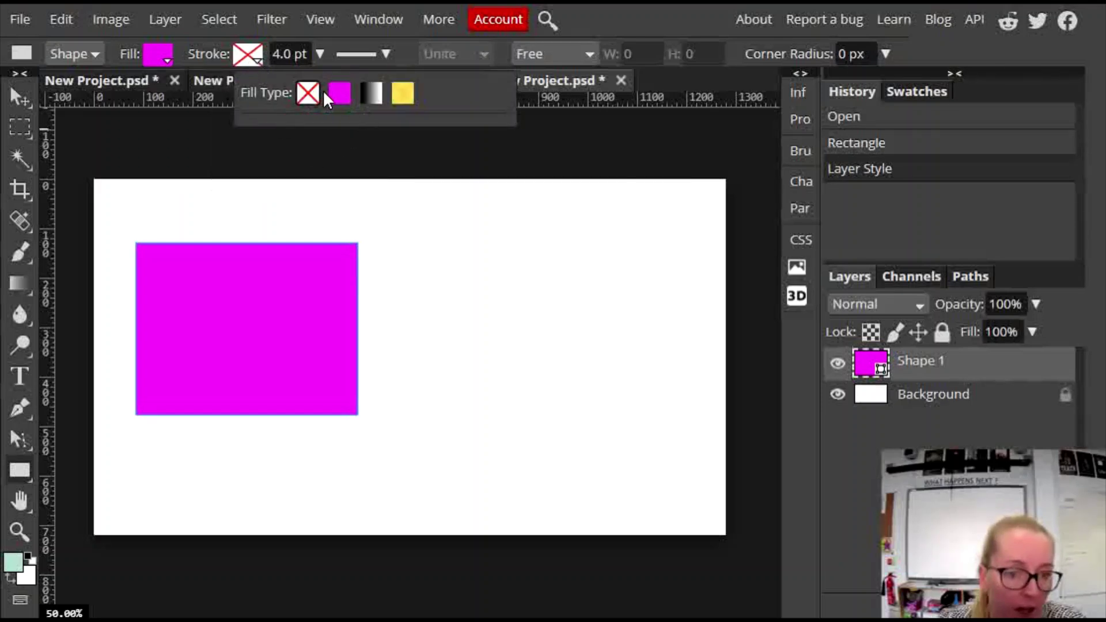
left_click(340, 93)
left_click(355, 163)
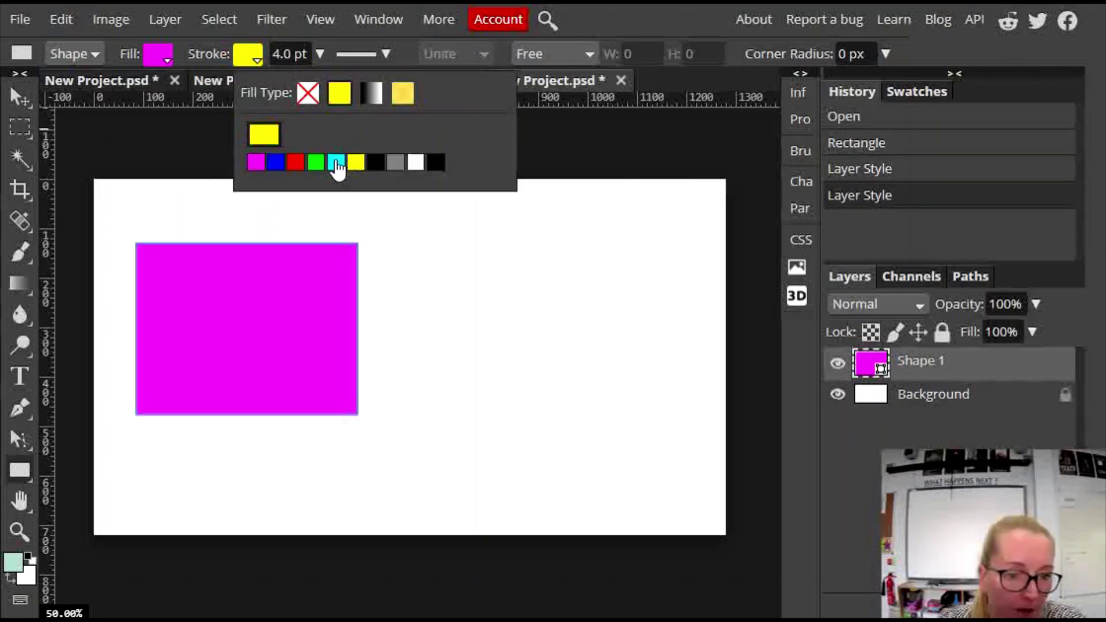
left_click(276, 54)
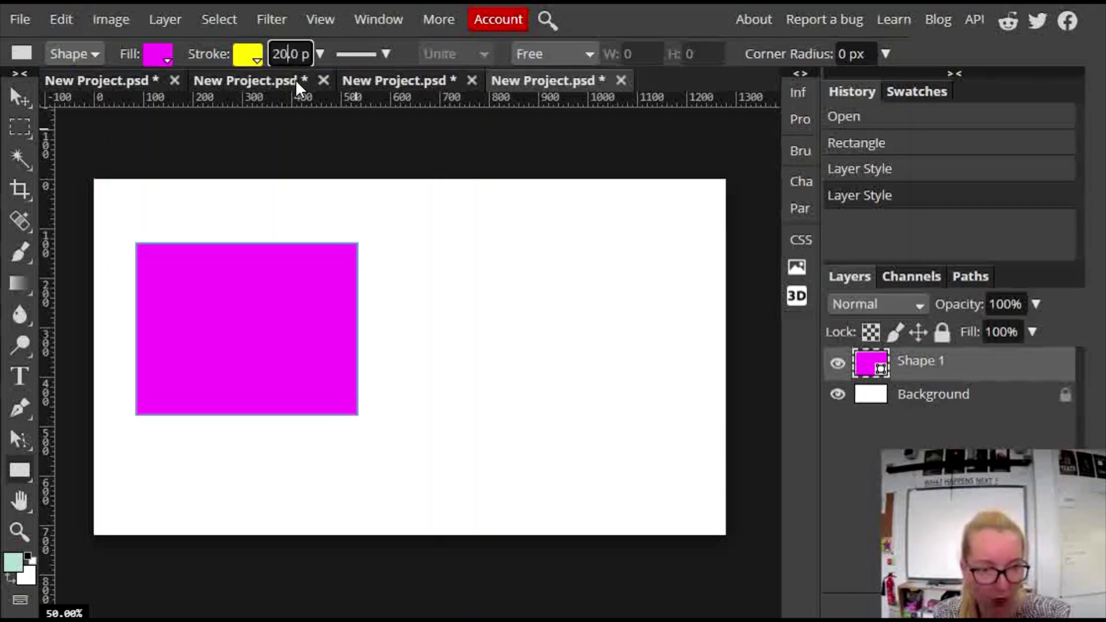
key("Return")
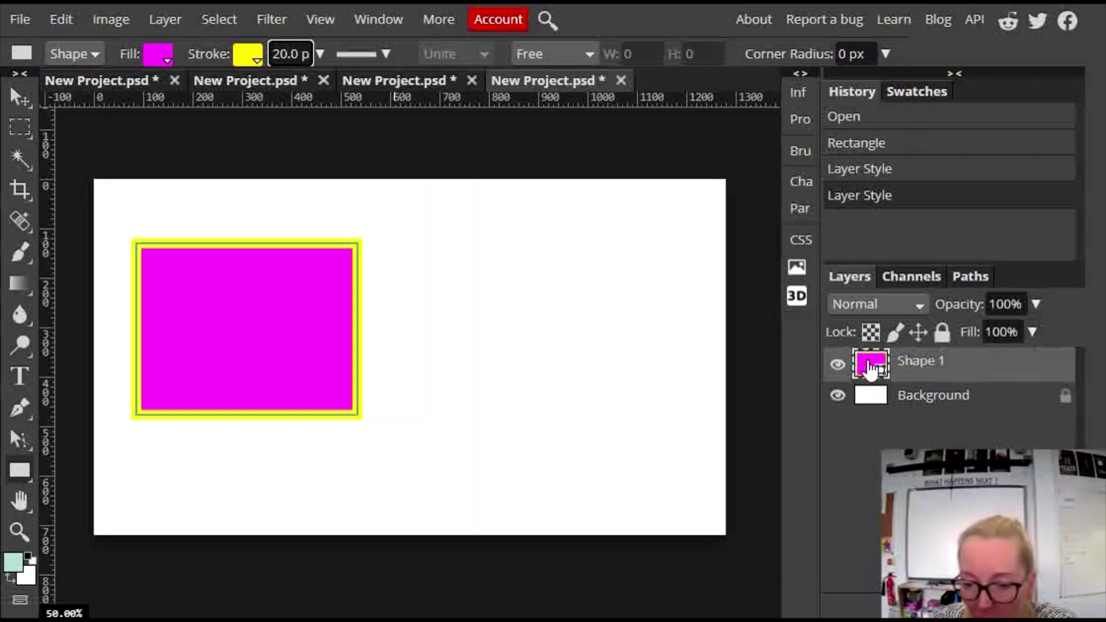
- Add a drop shadow to Shape 1: 72° angle, 53 px distance, 56% spread, 29 px size
double_click(1014, 365)
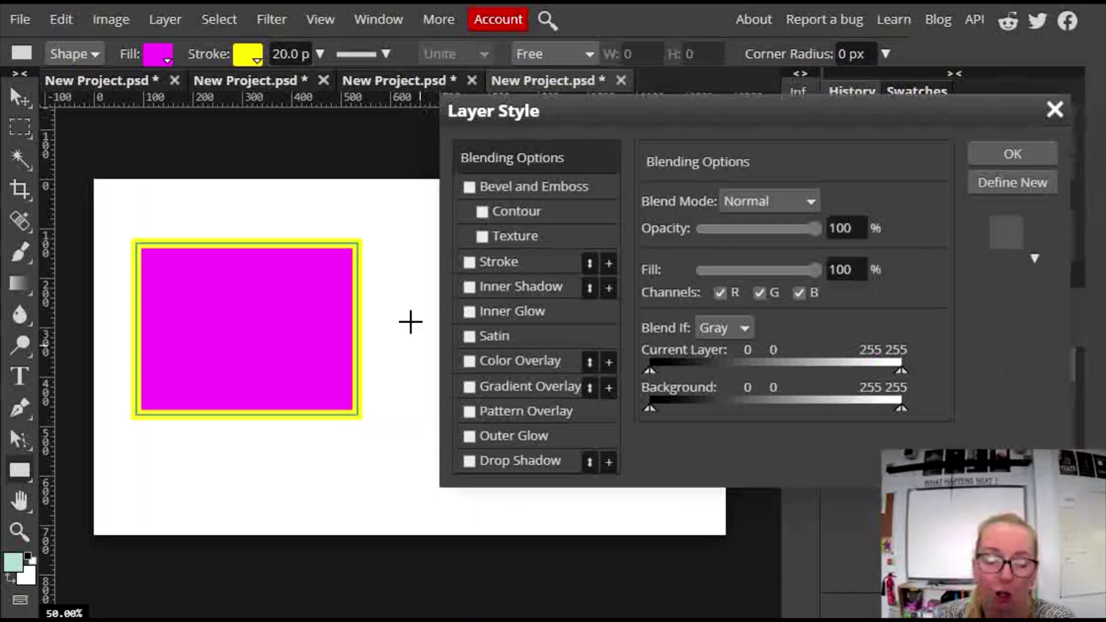
mouse_move(714, 118)
left_mouse_down()
mouse_move(684, 165)
mouse_move(719, 144)
mouse_move(714, 136)
left_mouse_up()
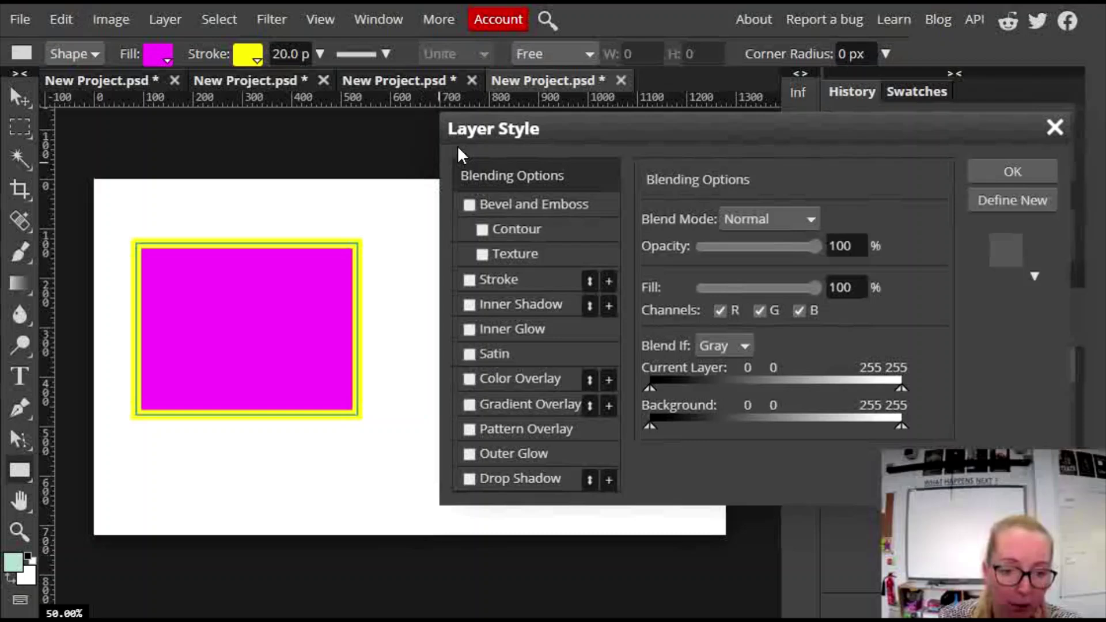
left_click(470, 479)
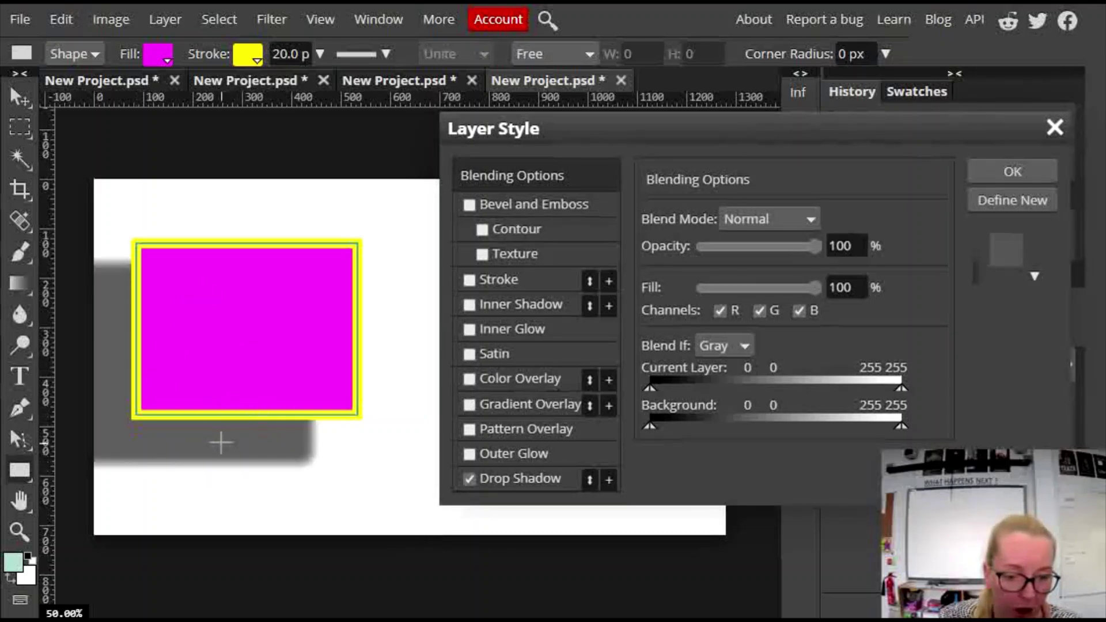
left_click(531, 478)
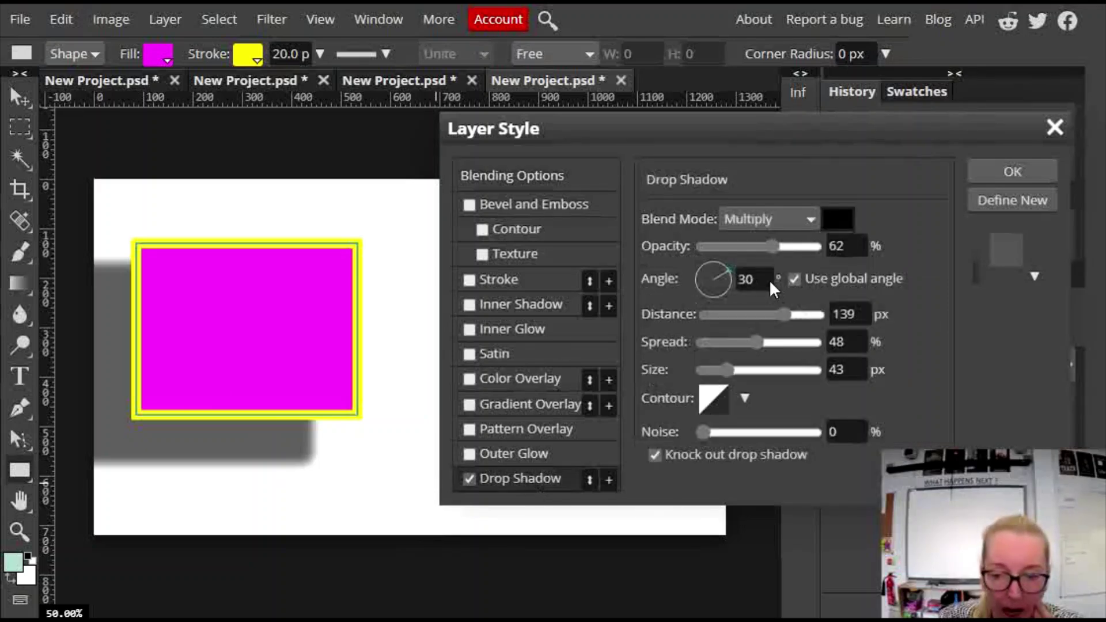
left_click_drag(731, 270, 691, 269)
left_click_drag(785, 314, 709, 315)
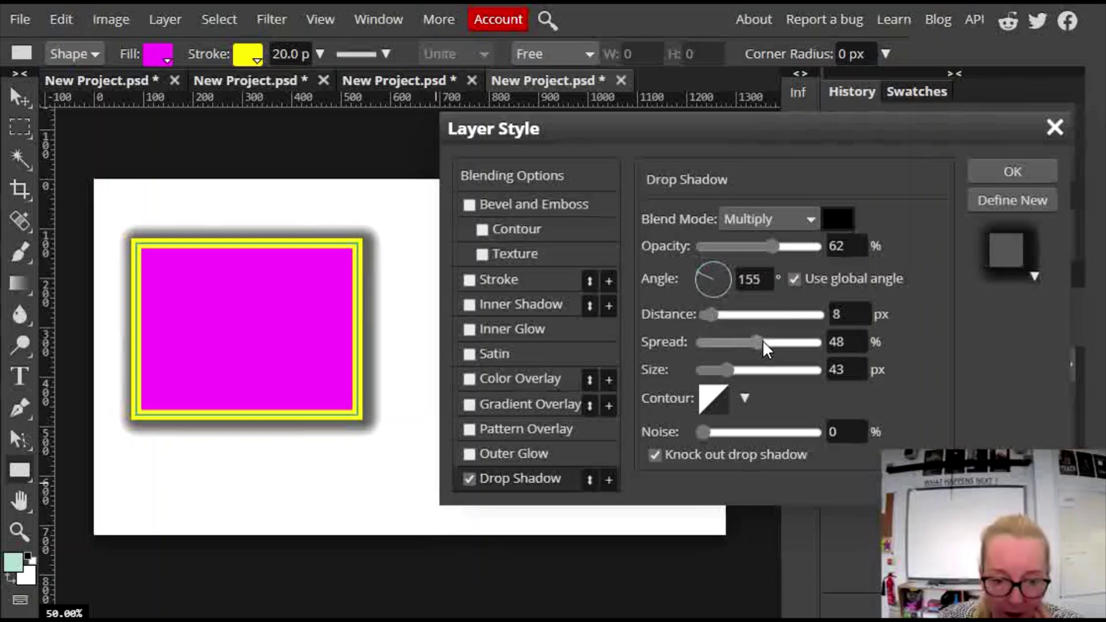
left_click_drag(763, 341, 793, 342)
mouse_move(735, 362)
left_mouse_down()
mouse_move(756, 378)
mouse_move(716, 370)
left_mouse_up()
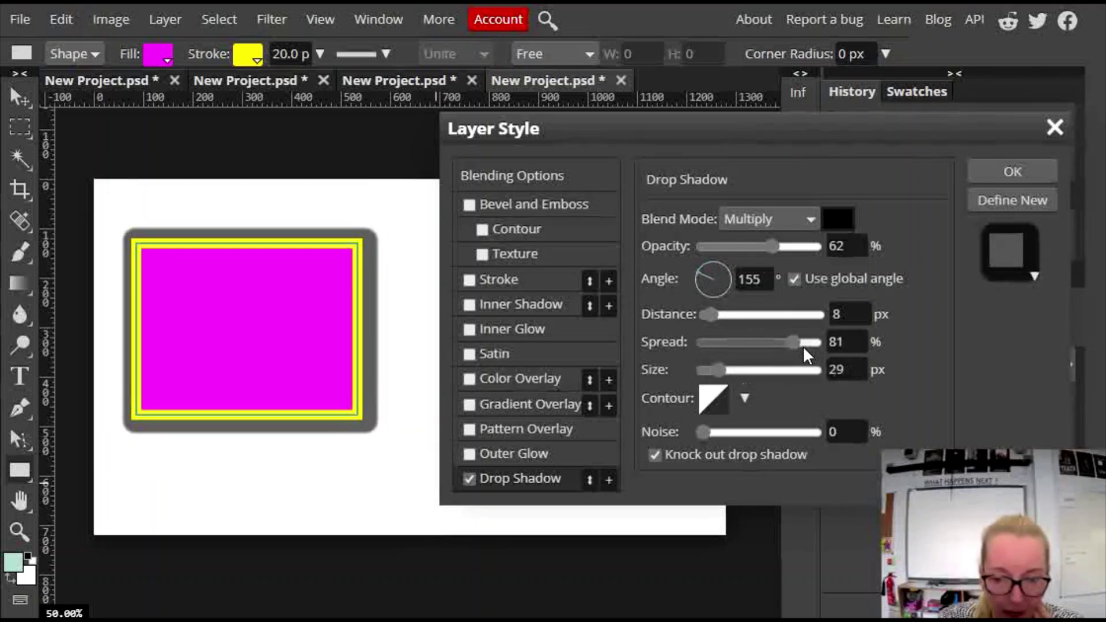
left_click(766, 343)
left_click_drag(699, 270, 718, 266)
left_click_drag(709, 314, 702, 314)
left_click(737, 316)
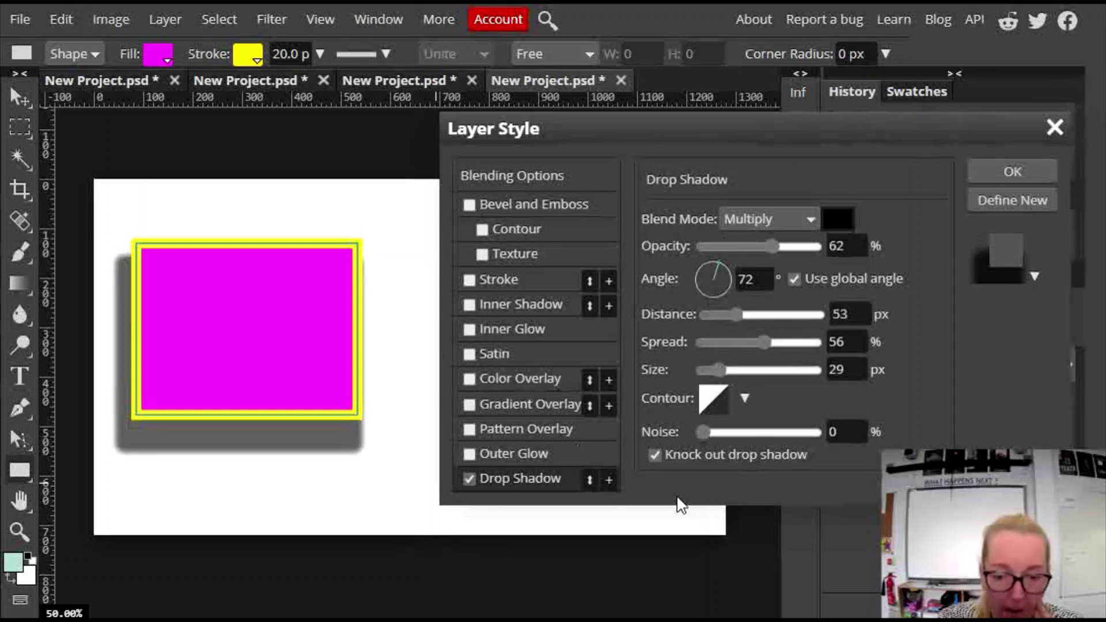
- Add a Smooth Inner Bevel with 350% depth, 35 px size and 8 px soften
left_click(469, 204)
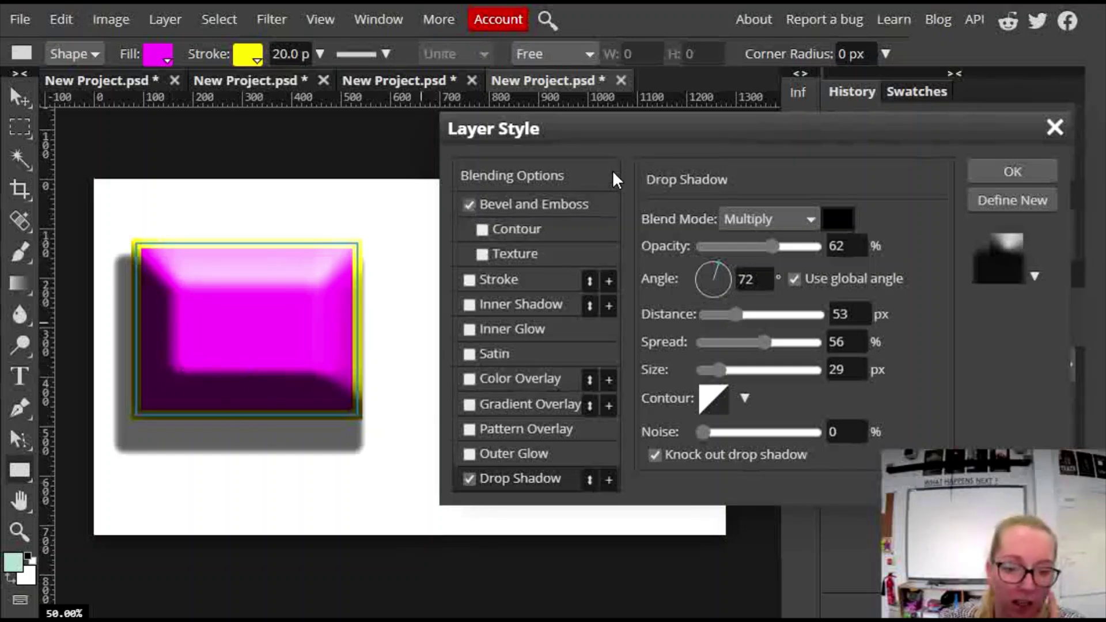
left_click(532, 204)
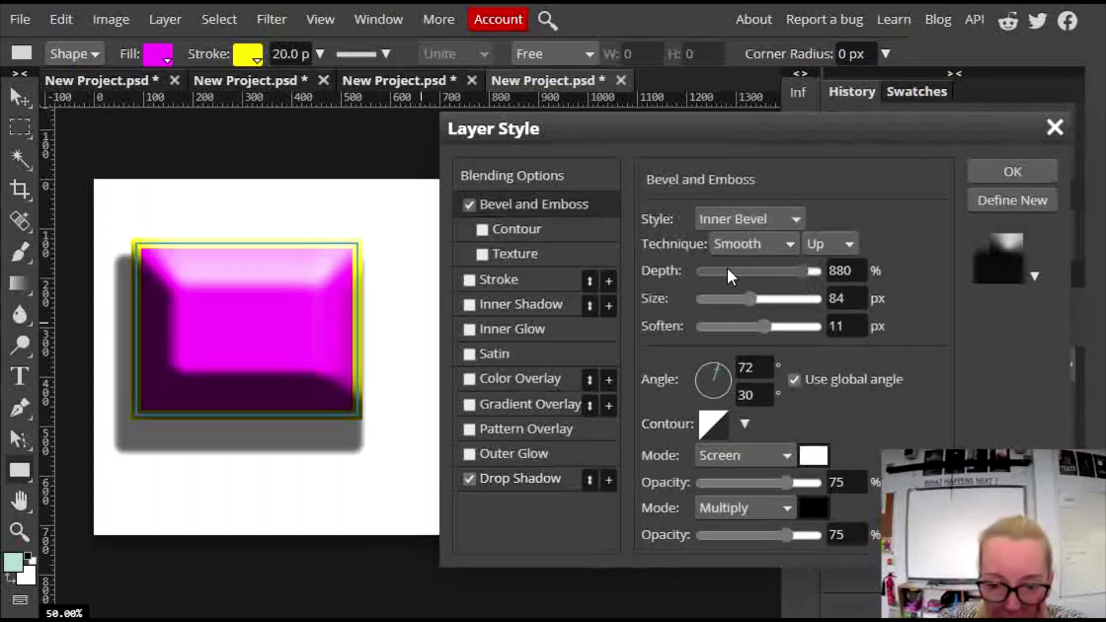
left_click_drag(727, 269, 743, 272)
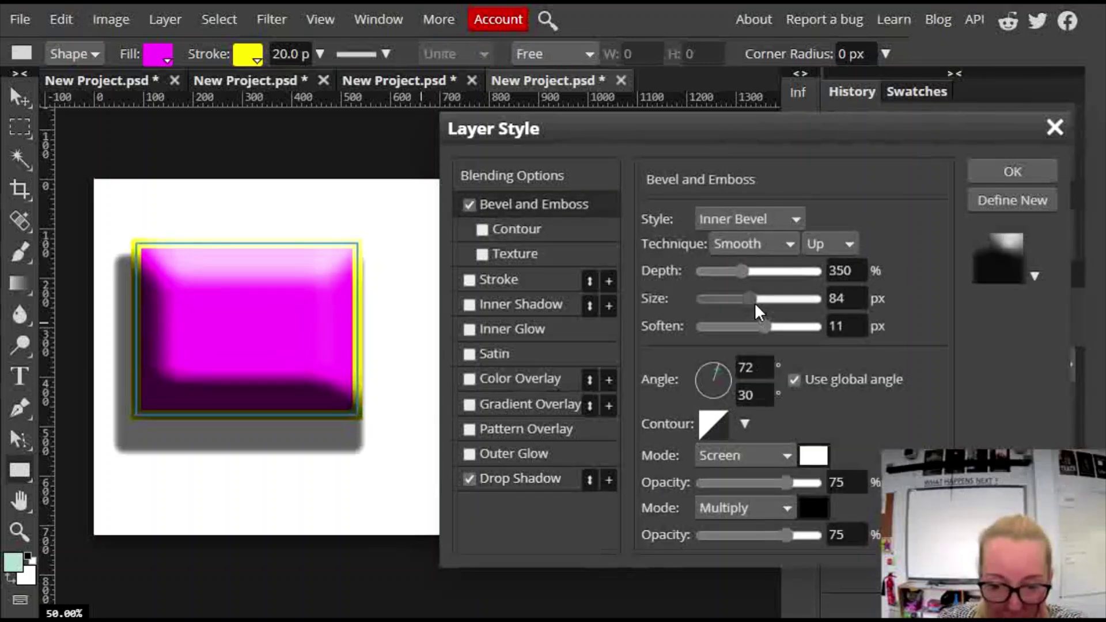
left_click(728, 299)
left_click_drag(763, 323, 744, 326)
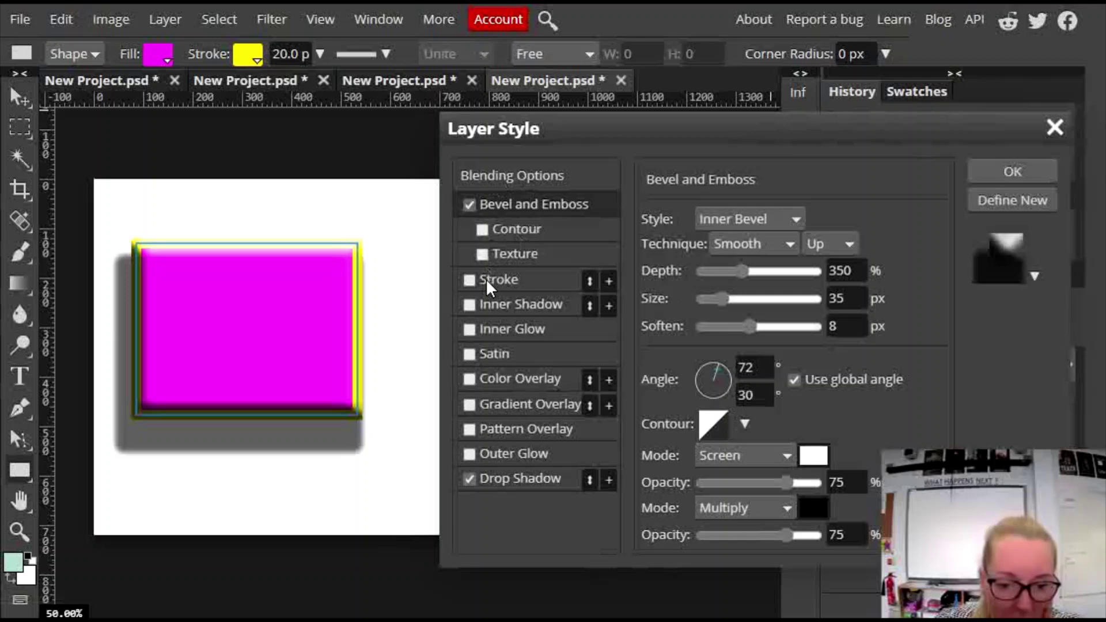
- Apply the purple-to-orange preset as a gradient overlay on the rectangle
left_click(469, 405)
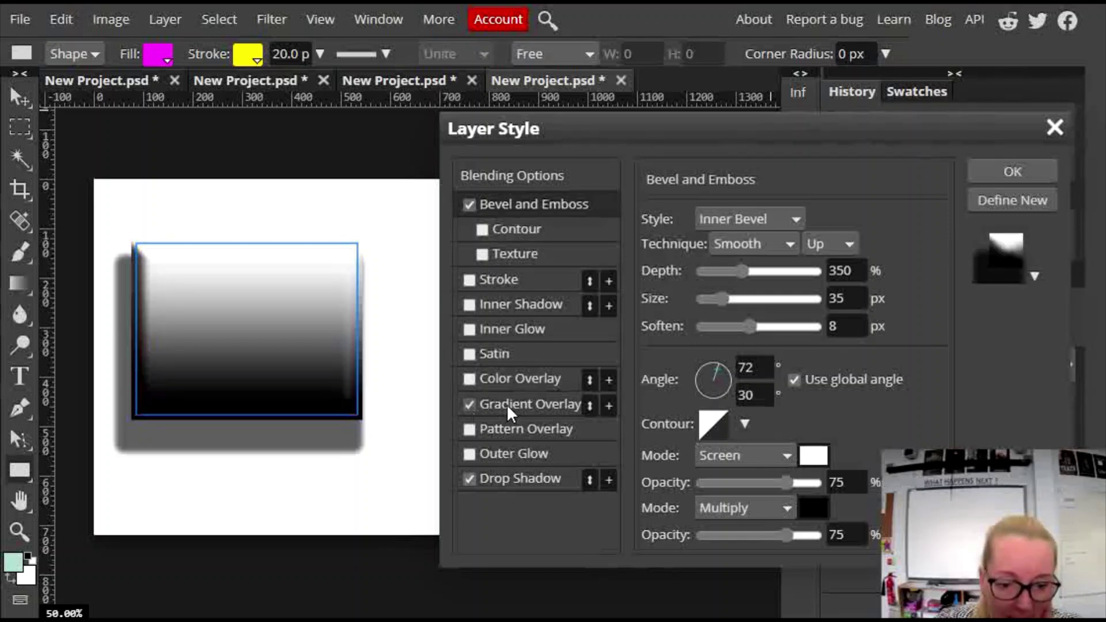
left_click(567, 403)
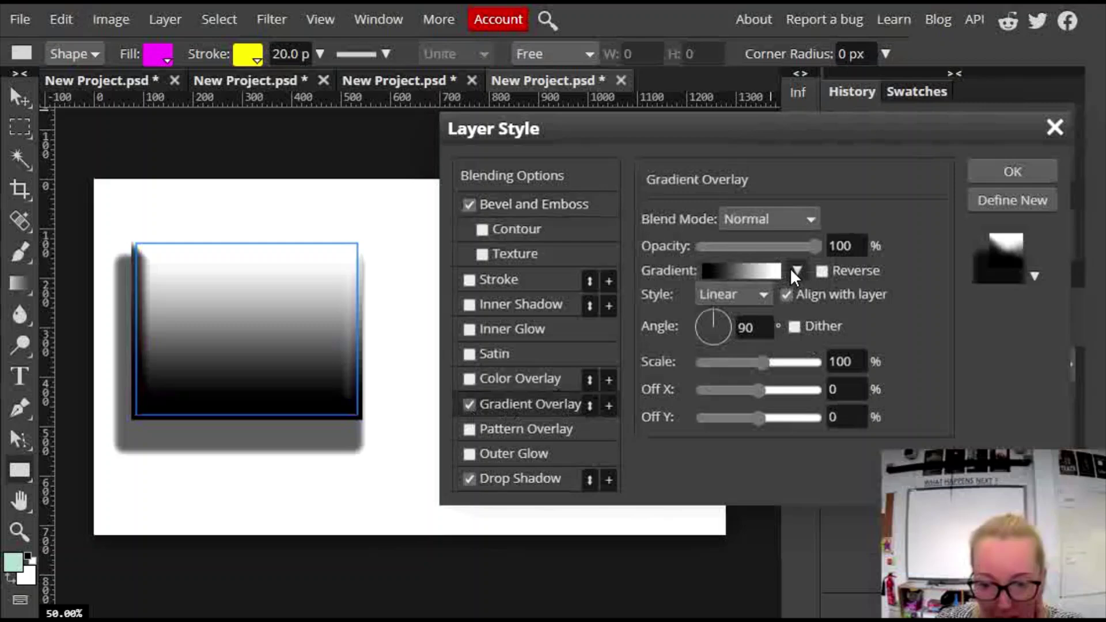
left_click(797, 270)
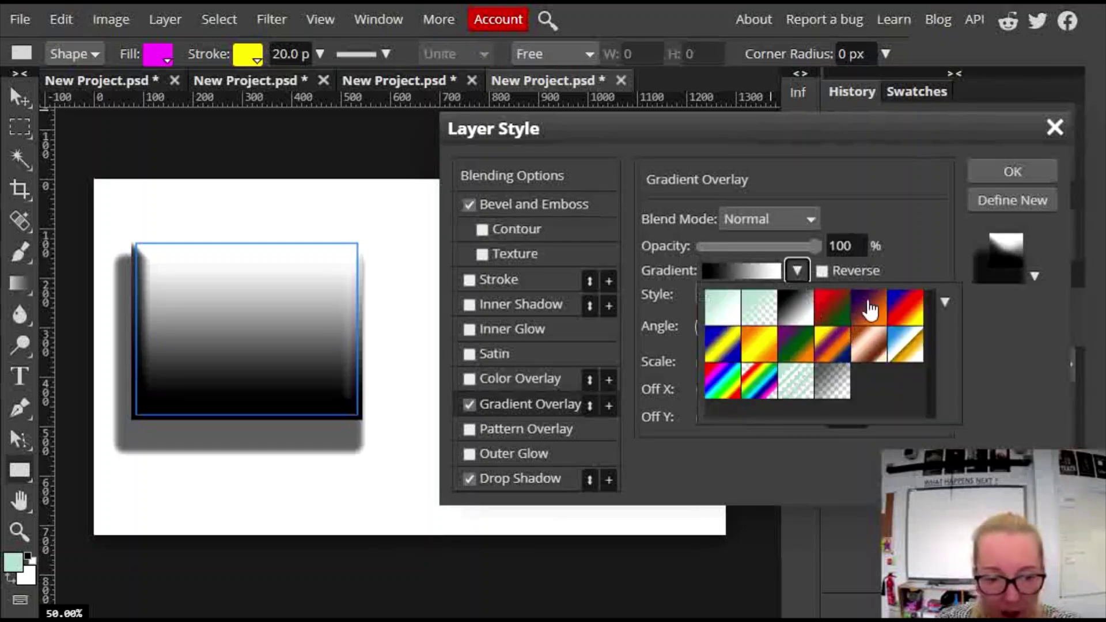
left_click(869, 309)
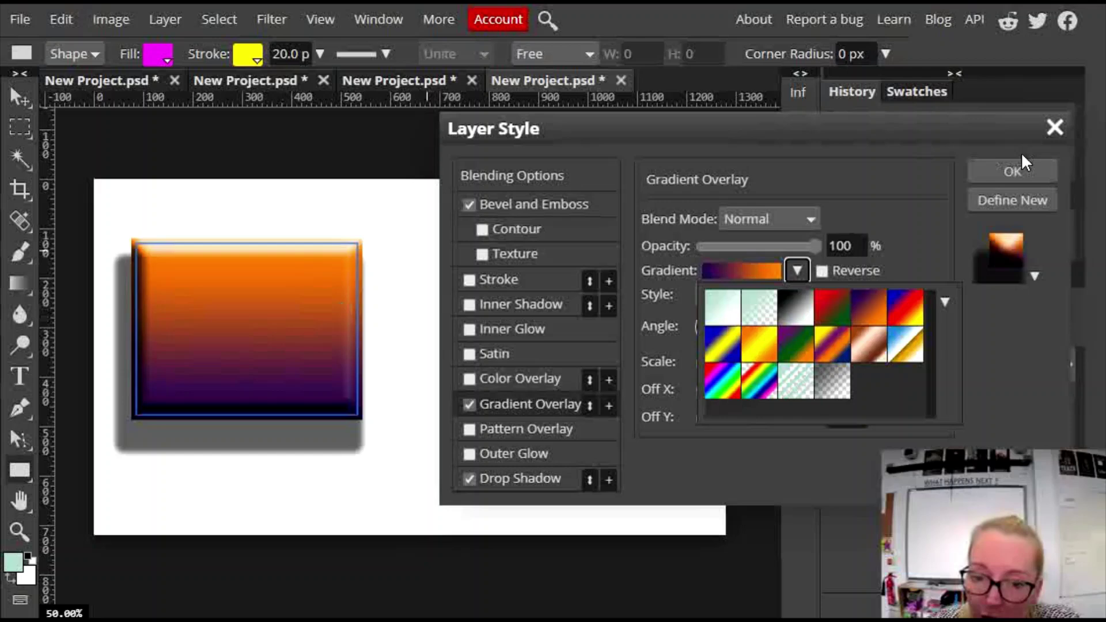
- Save the combined effects as a new custom style and close the Layer Style dialog
left_click(1010, 200)
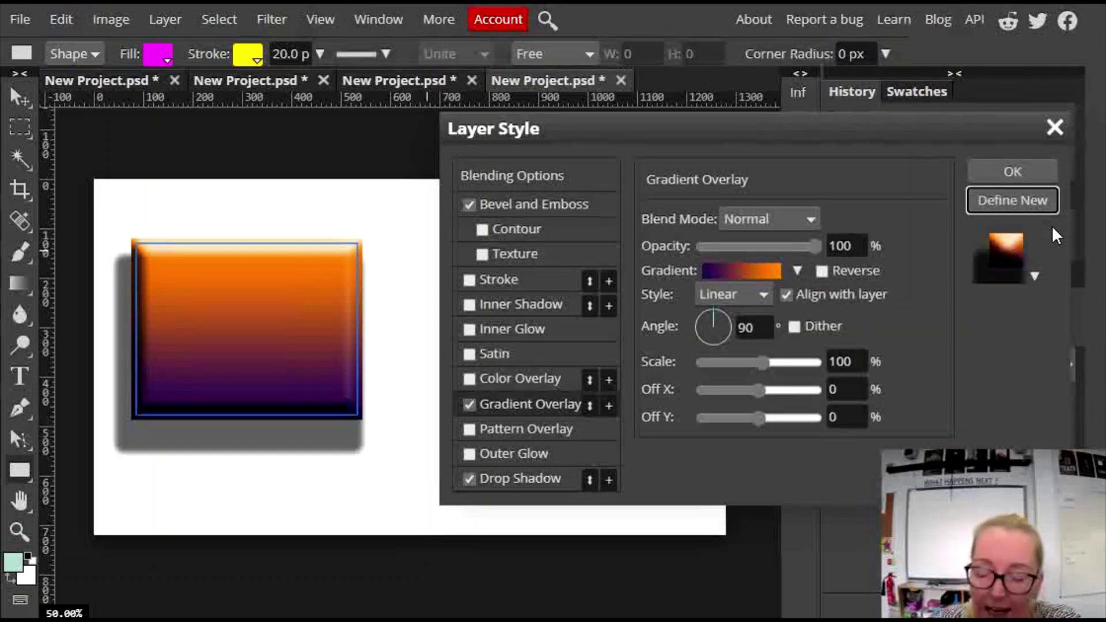
left_click(1035, 275)
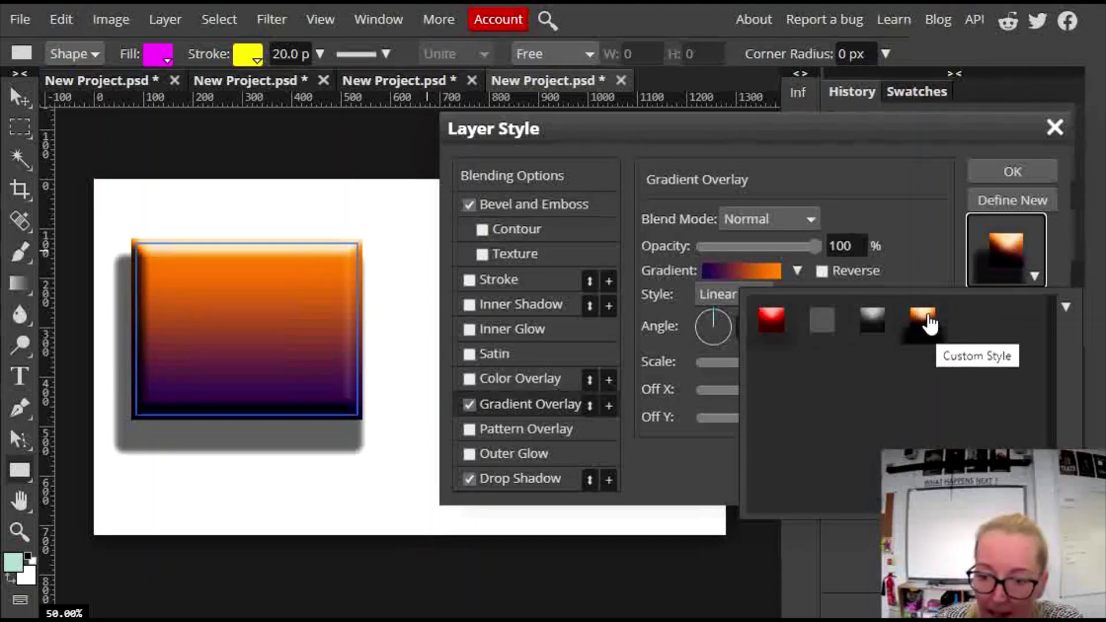
left_click(1011, 173)
left_click(1012, 174)
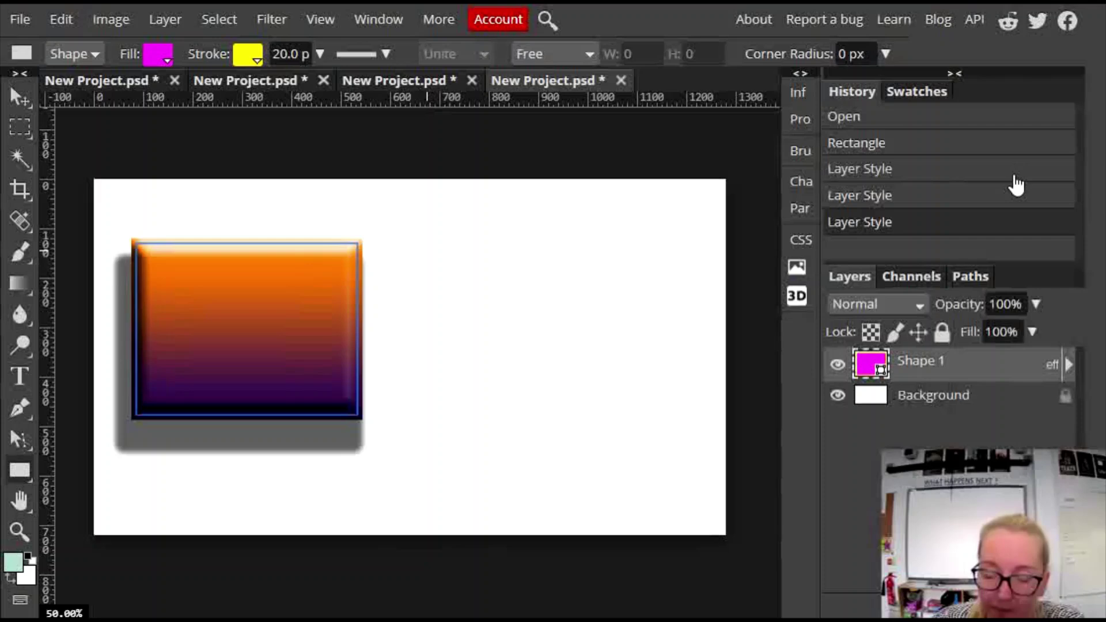
- Draw a second rectangle to the right and apply the saved orange custom style
mouse_move(408, 235)
left_mouse_down()
mouse_move(399, 227)
mouse_move(589, 382)
left_mouse_up()
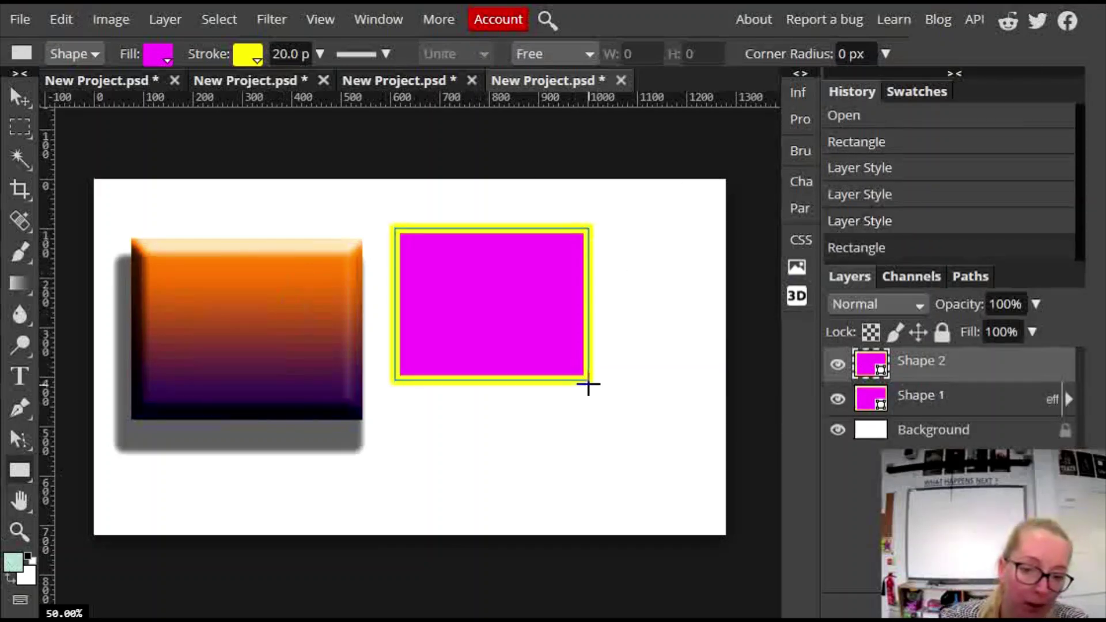
double_click(1014, 366)
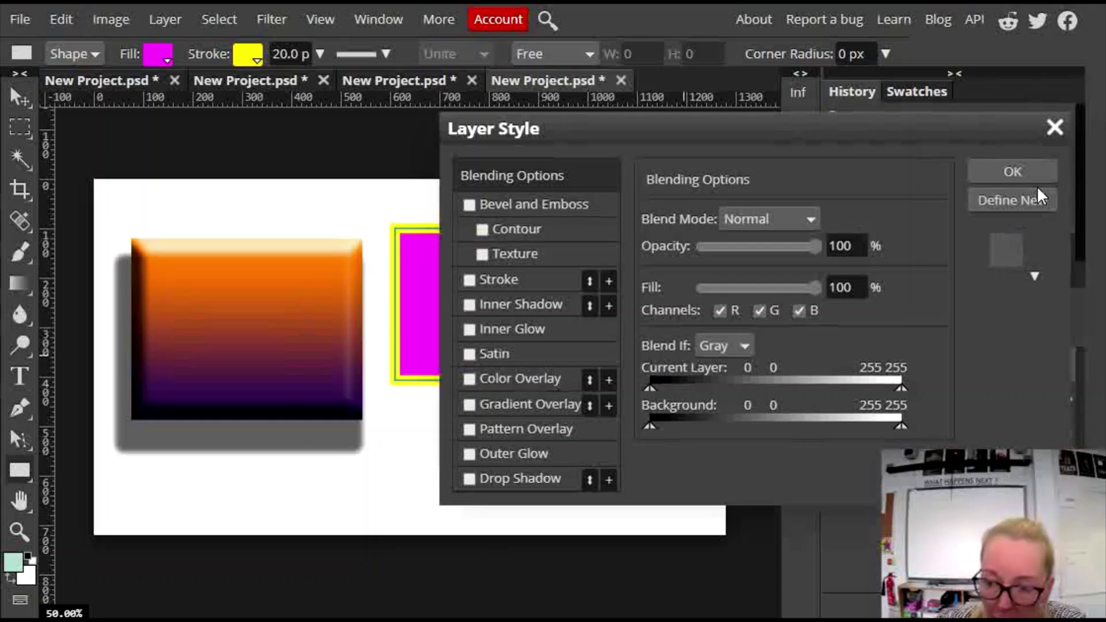
left_click(1028, 269)
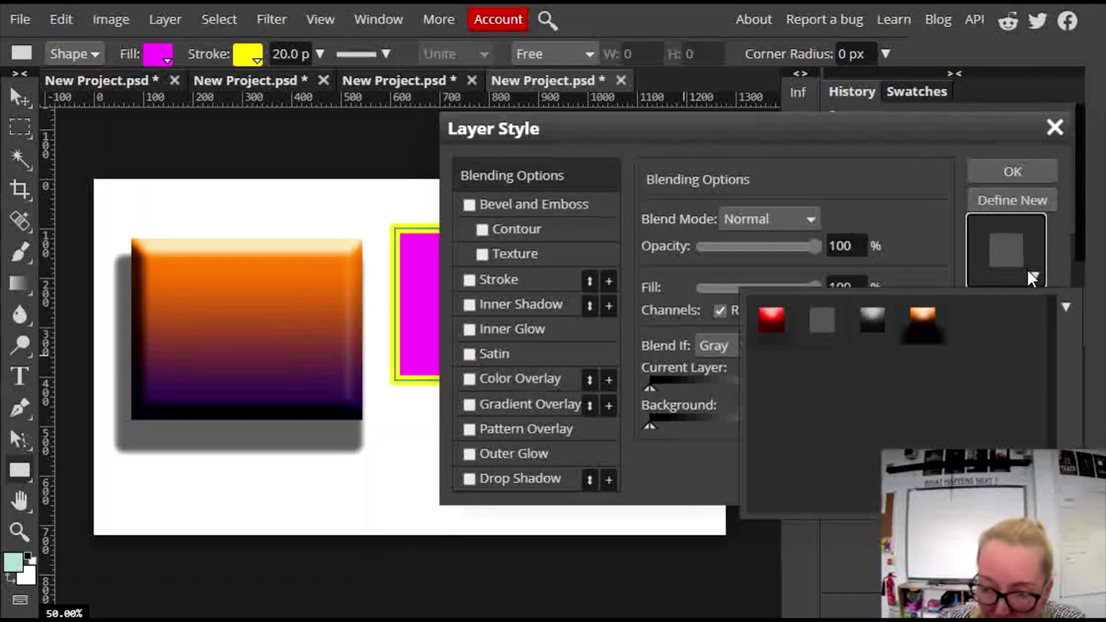
left_click(922, 325)
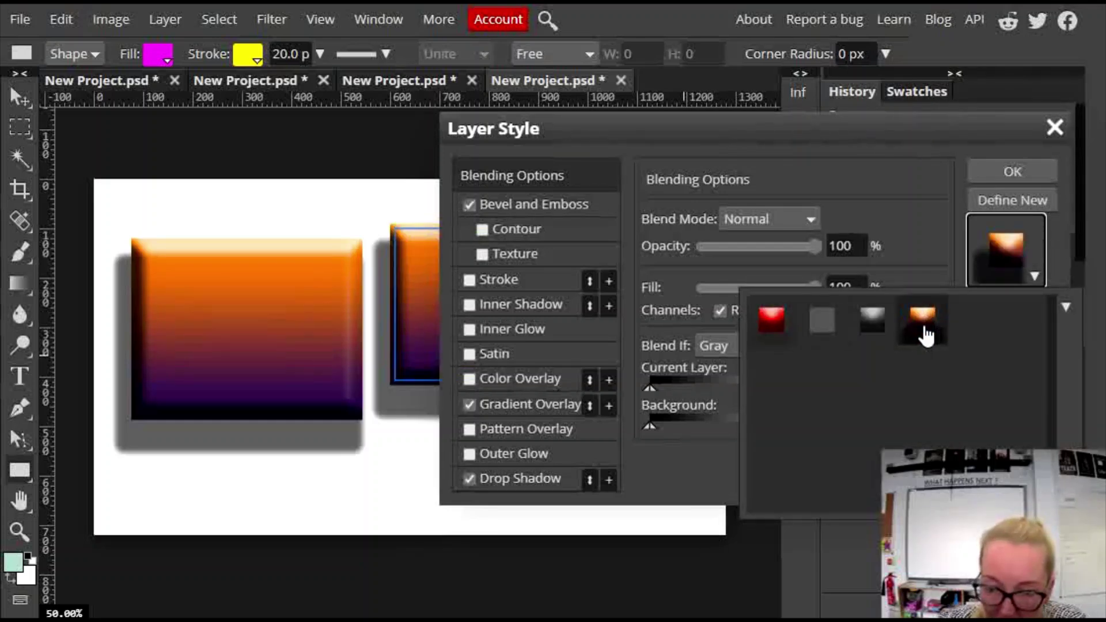
left_click(1023, 219)
left_click(1022, 173)
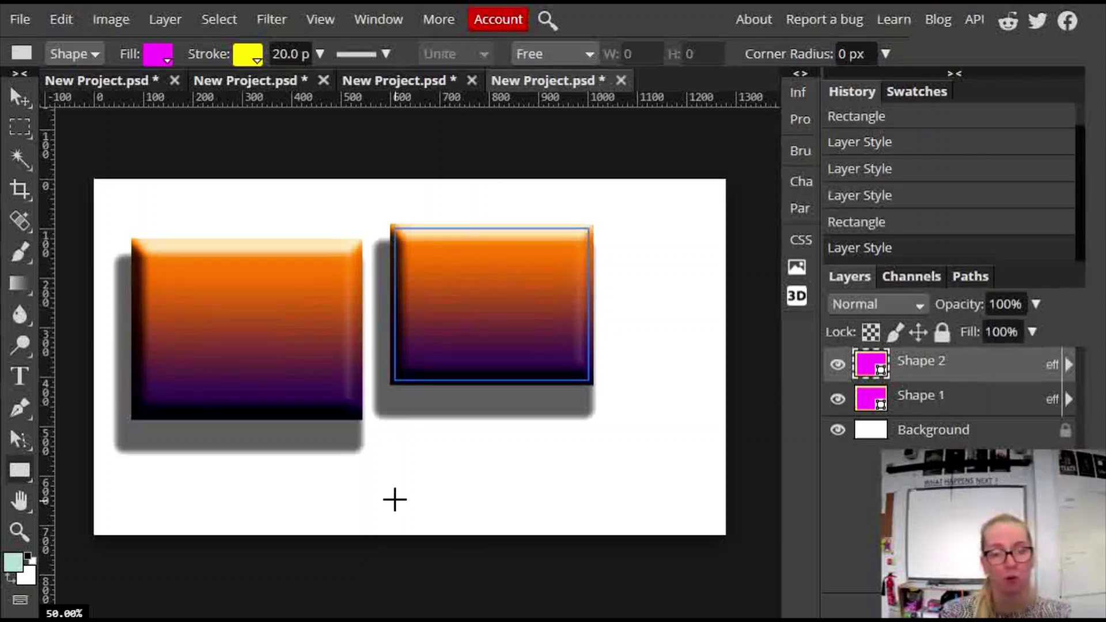
- Draw a circle overlapping both rectangles with a green outline and blue fill
right_click(23, 471)
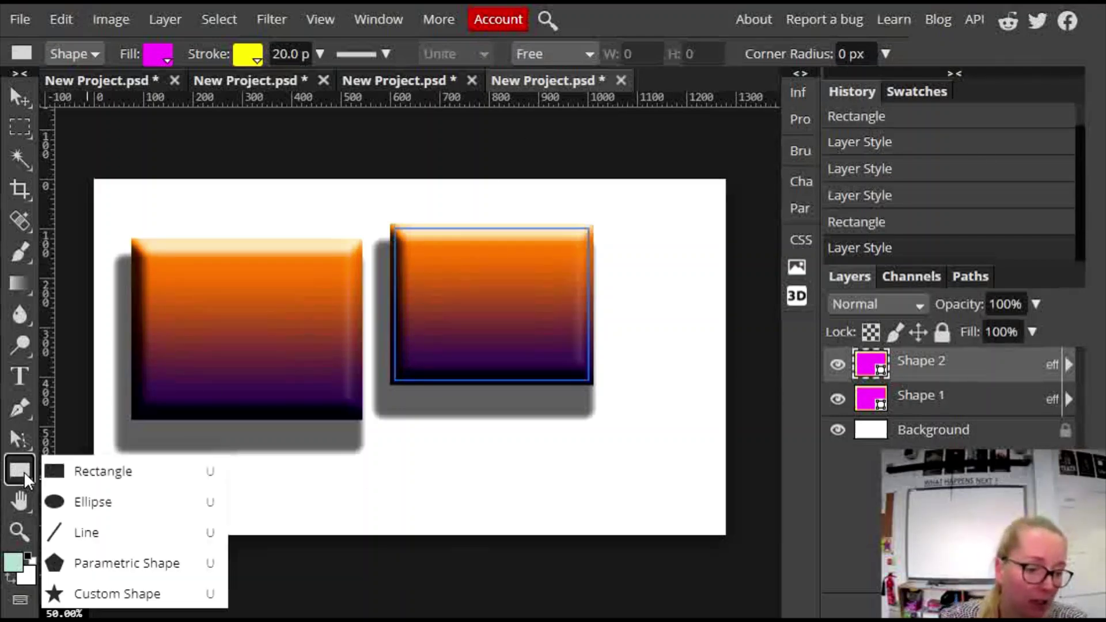
left_click(75, 501)
left_click_drag(353, 294, 526, 472)
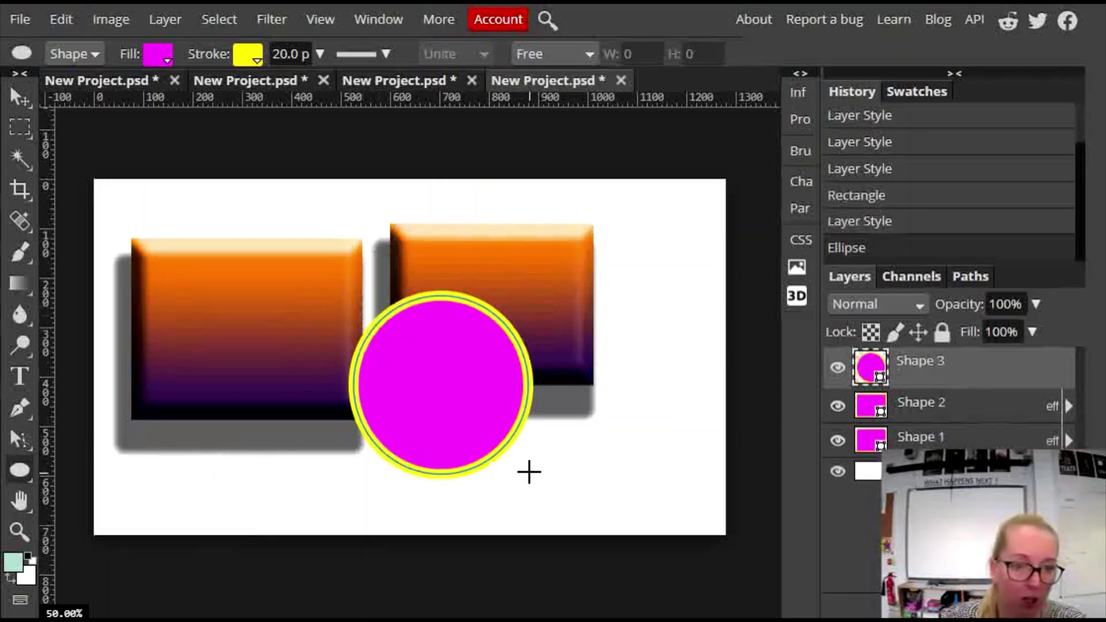
left_click(249, 56)
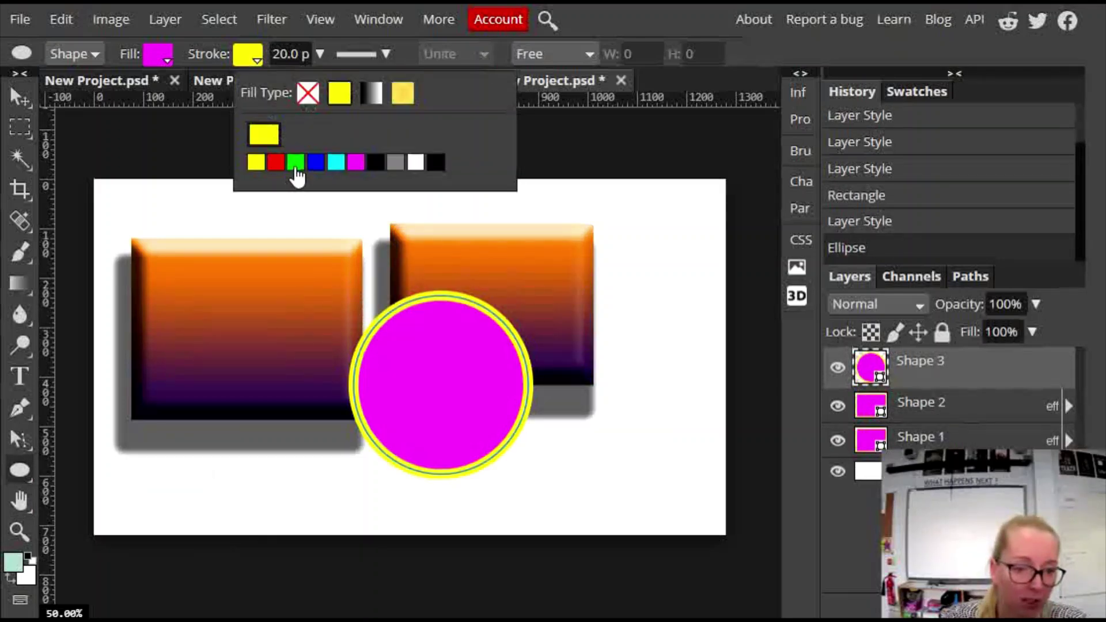
left_click(294, 163)
left_click(160, 58)
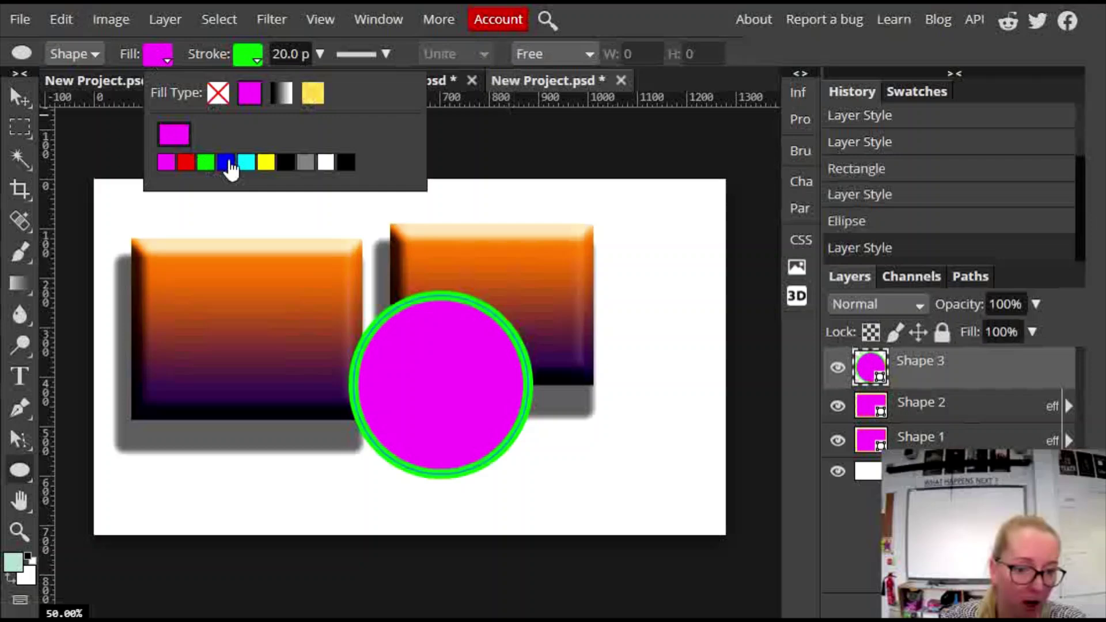
left_click(227, 163)
- Give the circle a drop shadow with its spread widened to 79%
double_click(1006, 374)
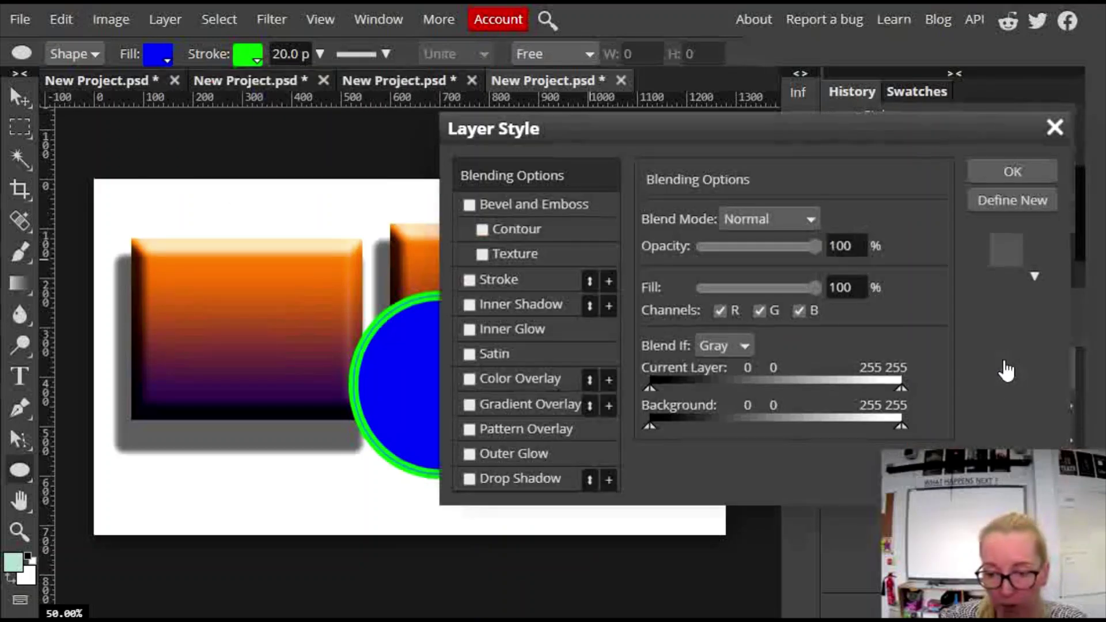
left_click(469, 478)
left_click(533, 479)
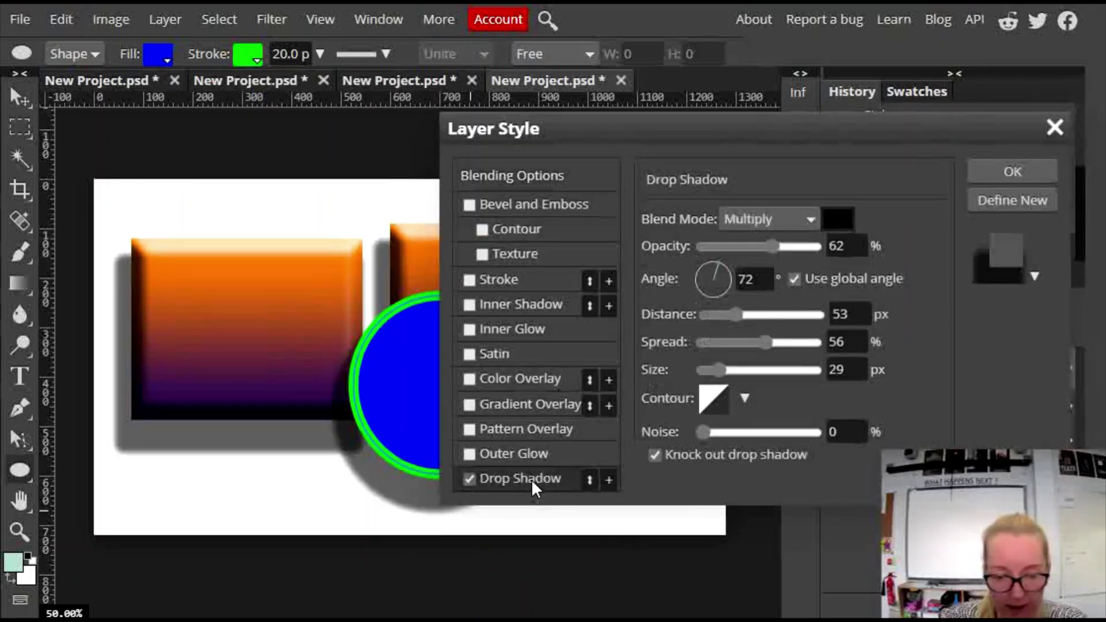
left_click_drag(778, 342, 796, 341)
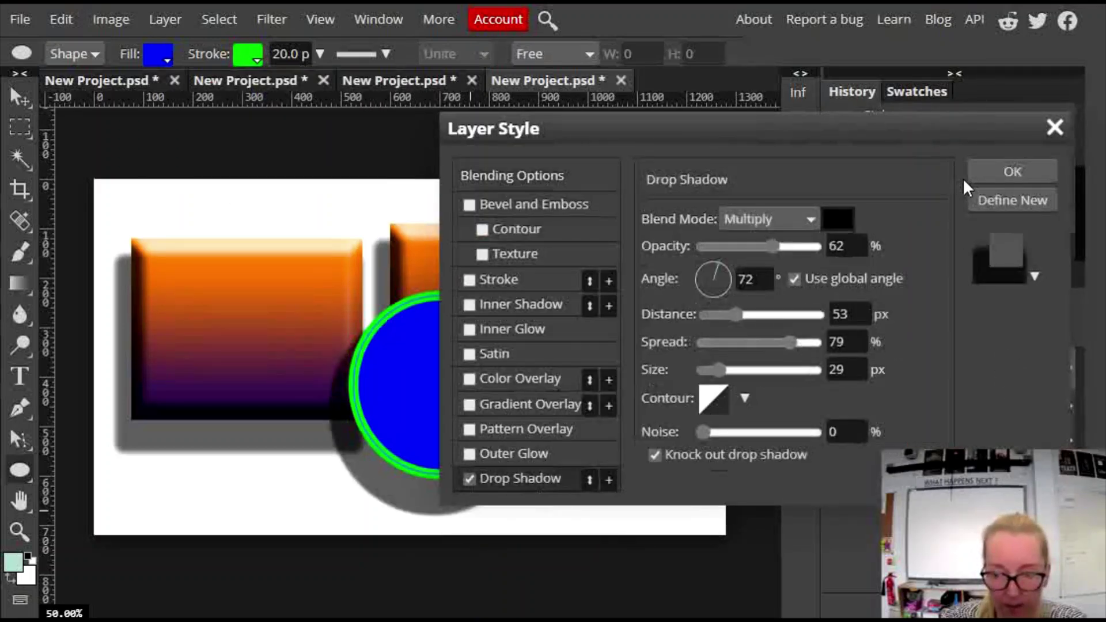
left_click(1024, 168)
- Draw a green line from lower-left to upper-right across the left rectangle
right_click(25, 470)
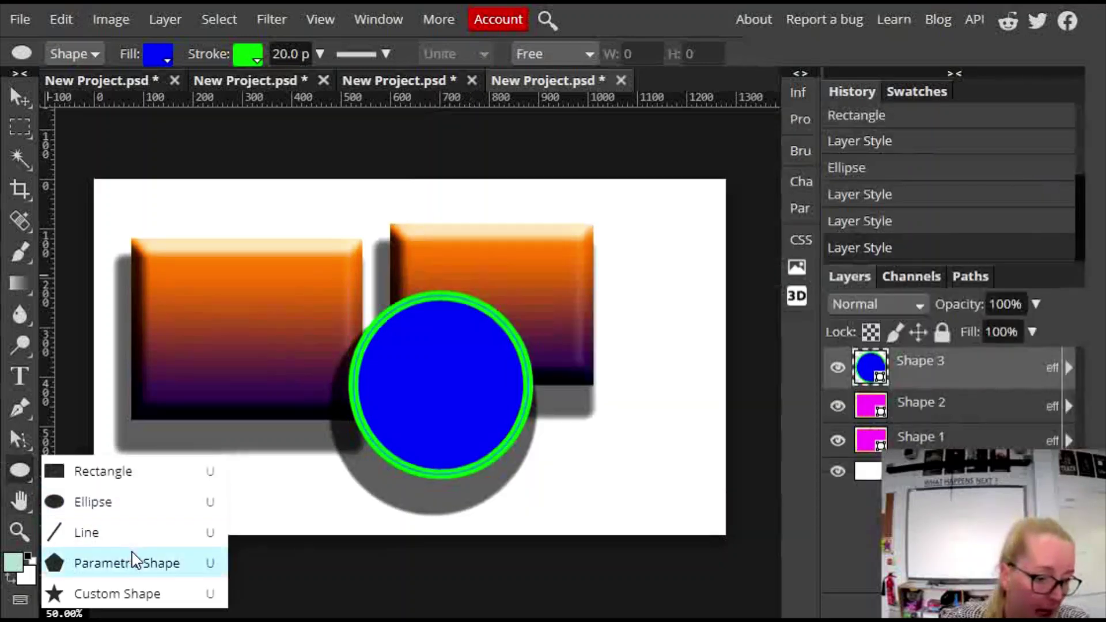
left_click(131, 528)
left_click_drag(111, 465, 324, 287)
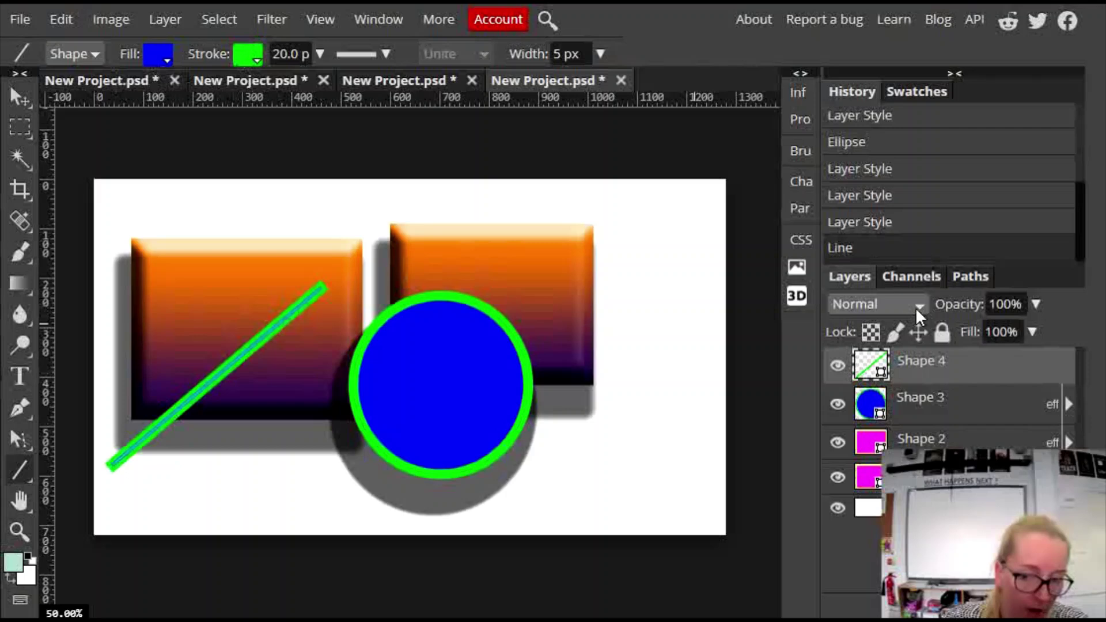
right_click(19, 471)
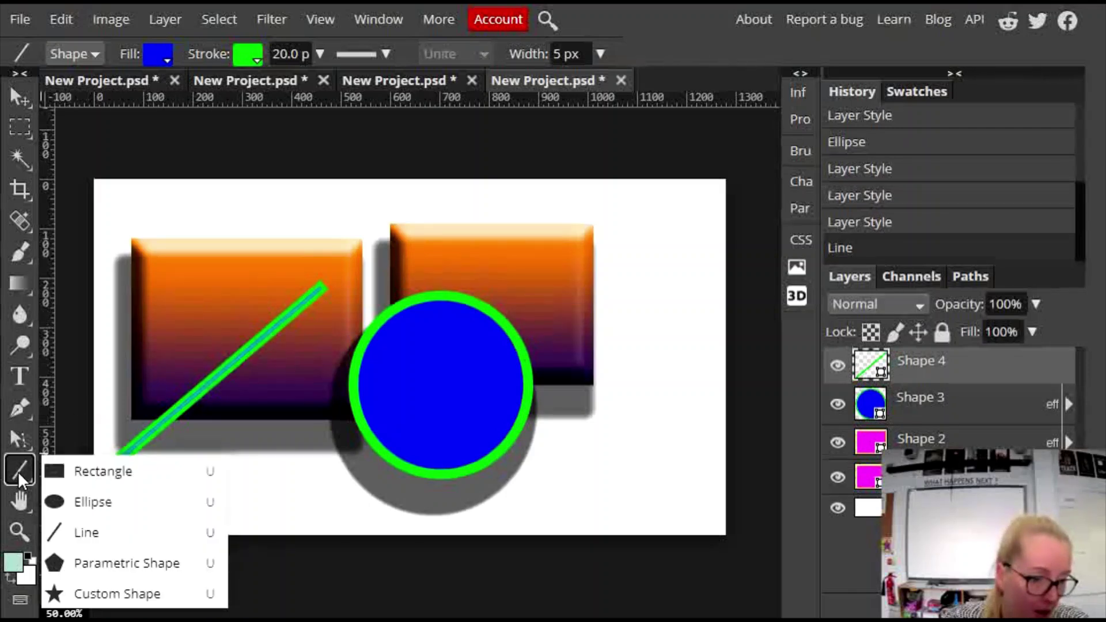
- Pick the Parametric Shape tool and try its Arrow and Spiral shape types
left_click(167, 573)
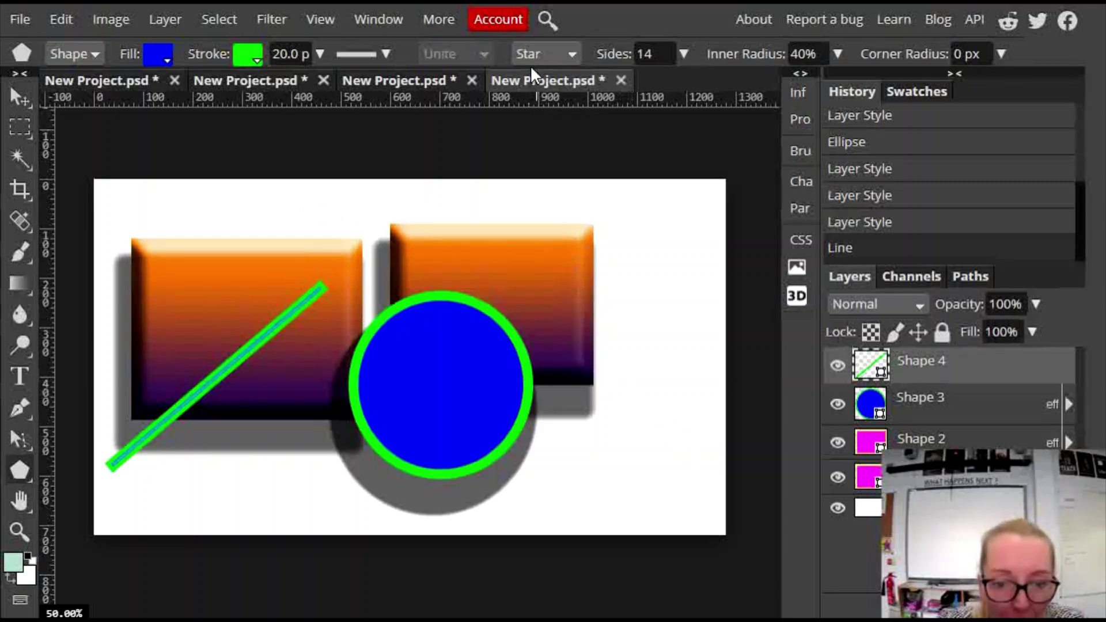
left_click(565, 51)
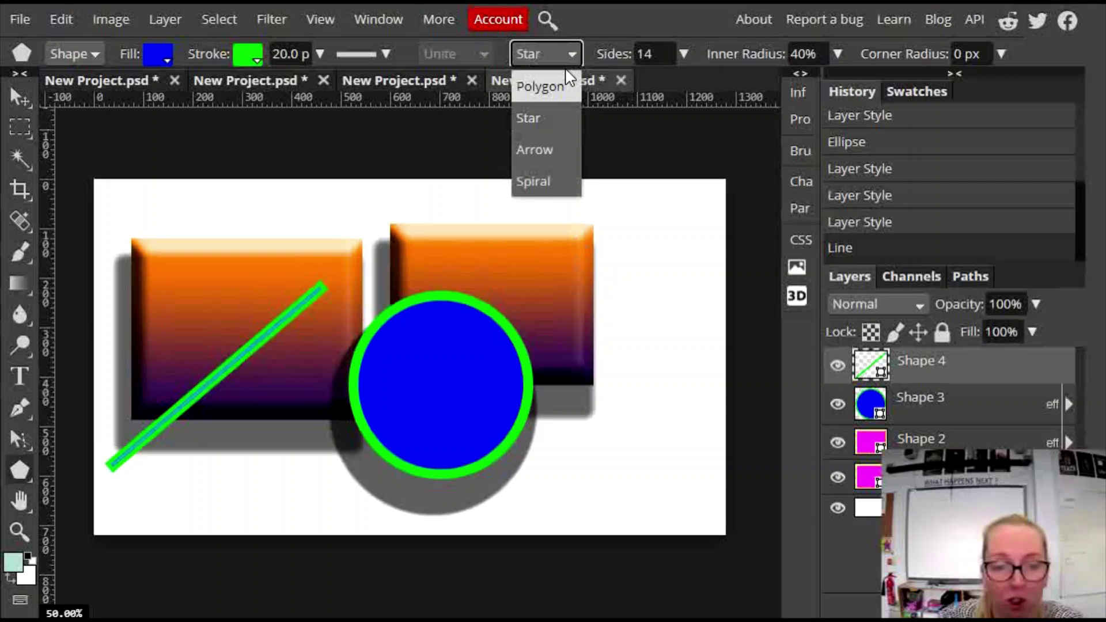
key("Escape")
key("Up")
left_click(573, 50)
left_click(553, 157)
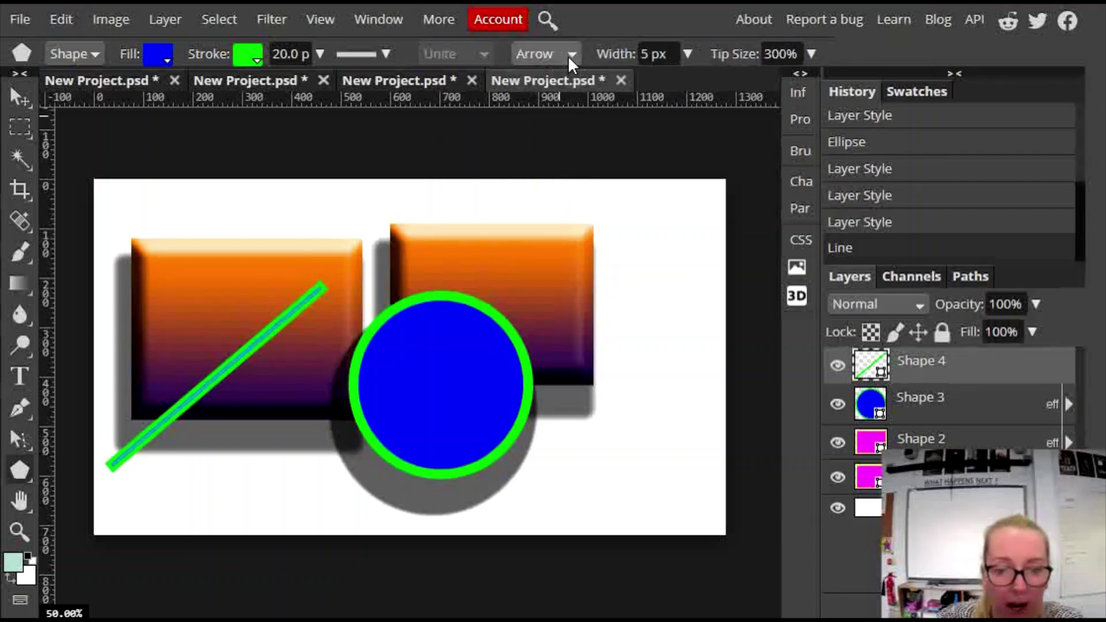
left_click(568, 54)
left_click(555, 179)
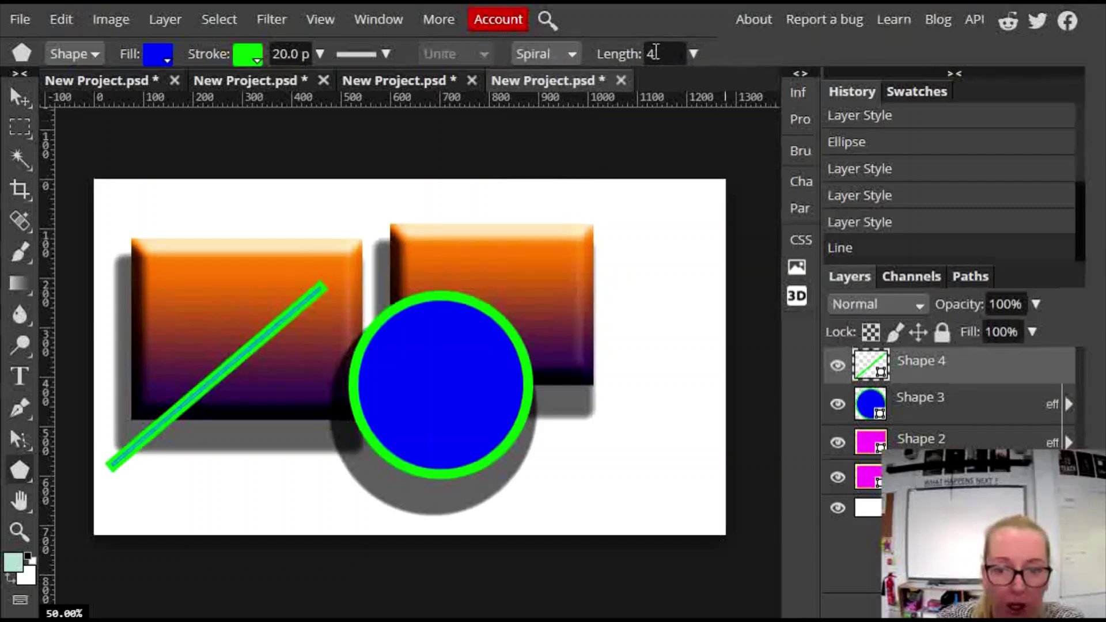
- Choose Star with 10 points and drag it across the upper canvas
left_click(569, 54)
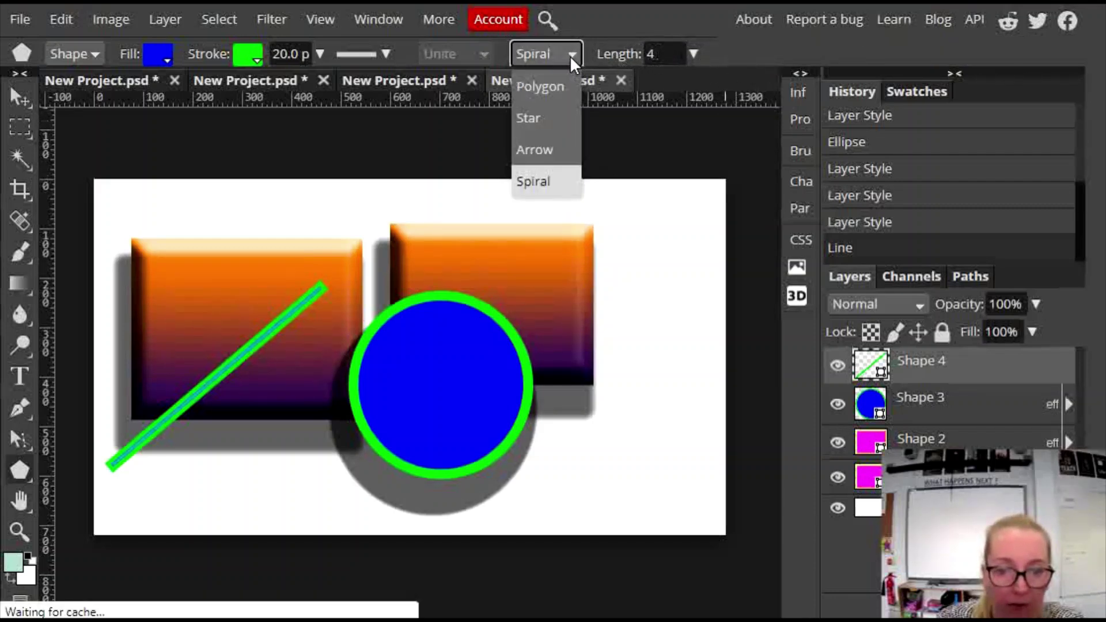
left_click(559, 119)
left_click(645, 54)
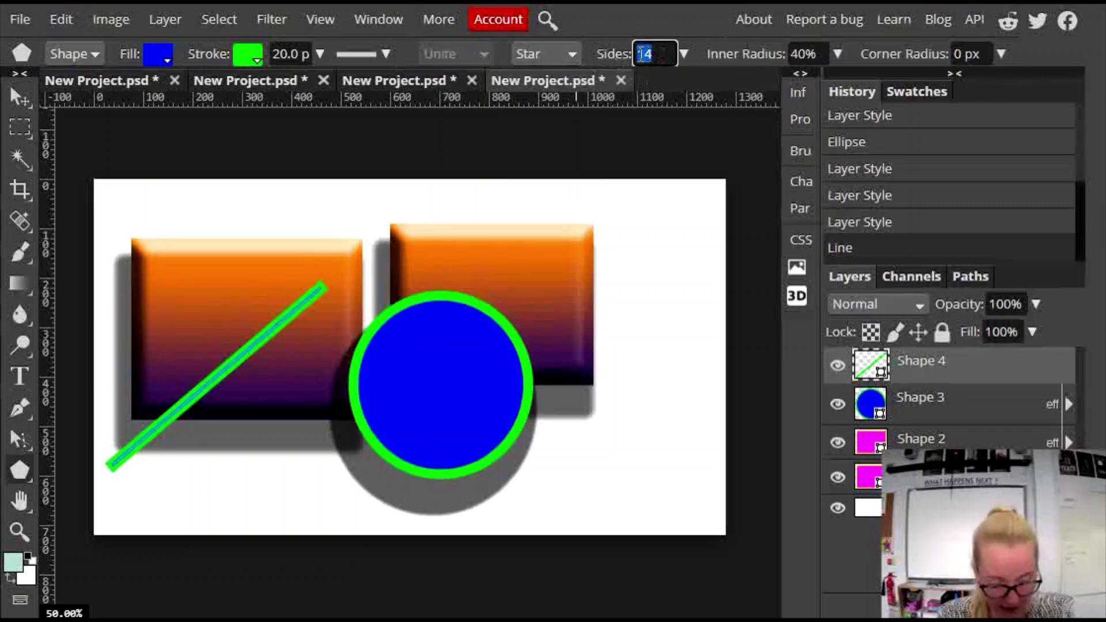
type("10")
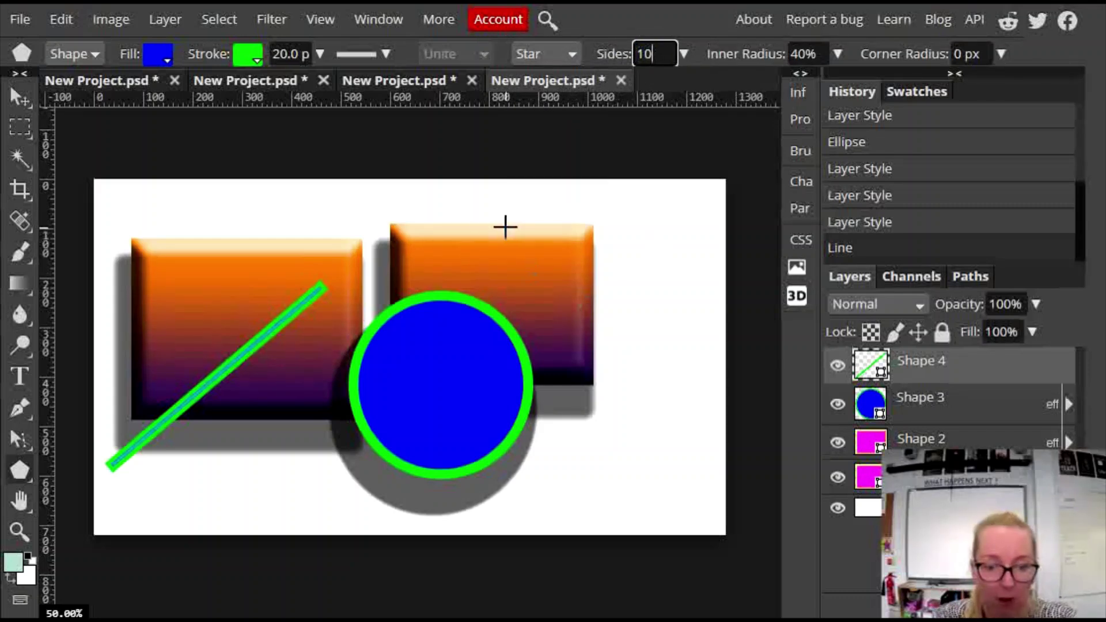
mouse_move(461, 254)
left_mouse_down()
mouse_move(623, 378)
mouse_move(583, 326)
mouse_move(626, 171)
mouse_move(646, 209)
left_mouse_up()
- Move the star down-right so it overlaps the circle and right rectangle
left_click(19, 98)
left_click_drag(476, 230, 573, 358)
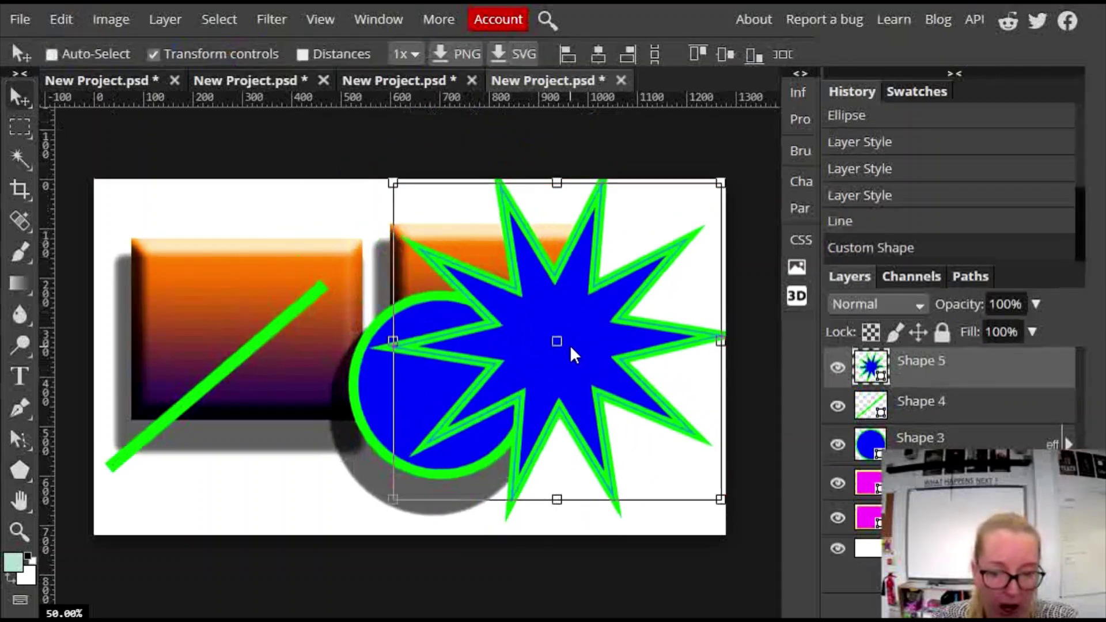
left_click(18, 472)
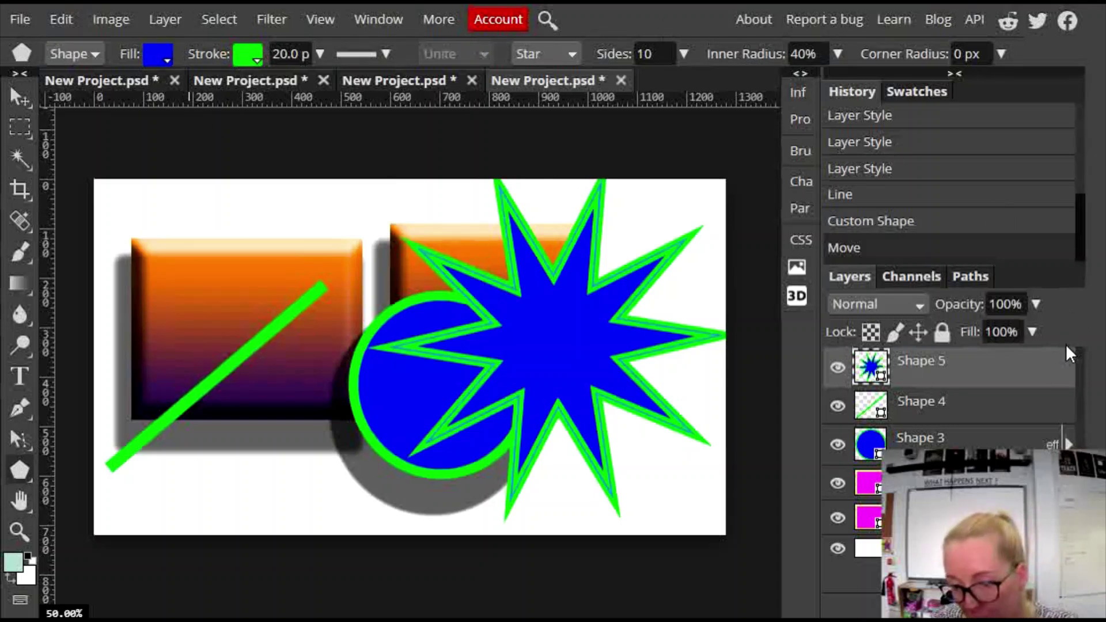
- Open the star's Layer Style dialog and close it without changes
double_click(1020, 372)
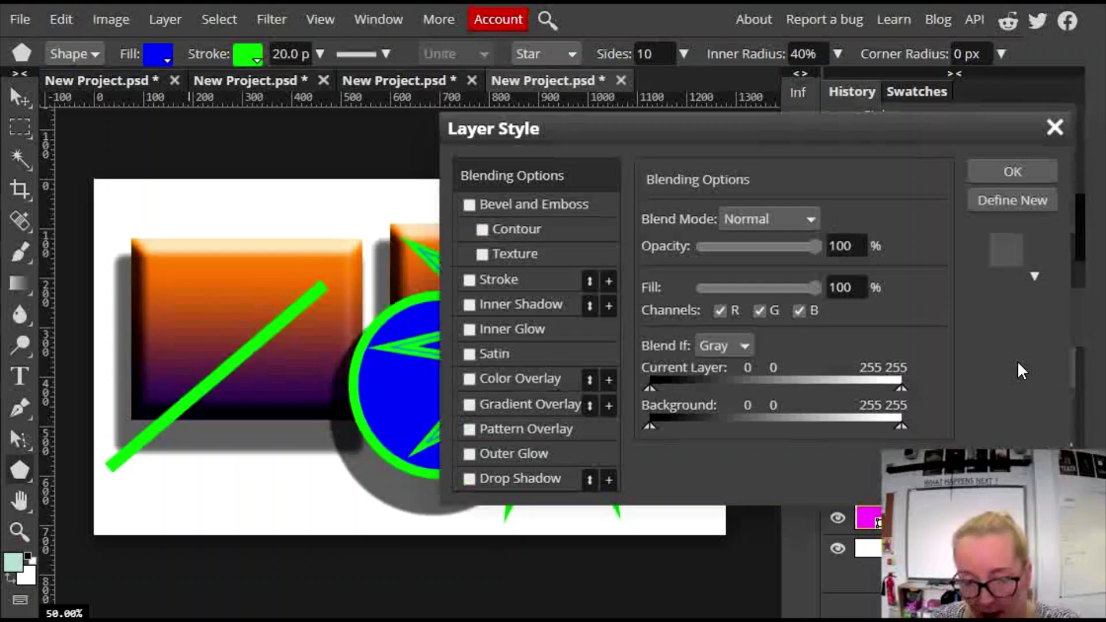
left_click_drag(609, 130, 738, 79)
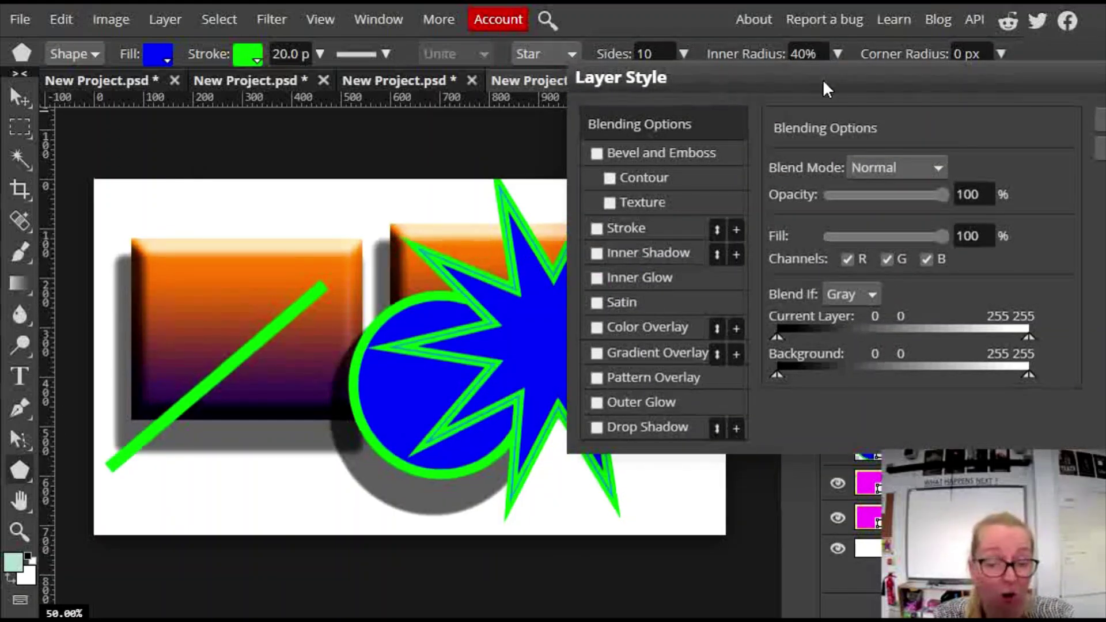
left_click_drag(823, 78, 492, 292)
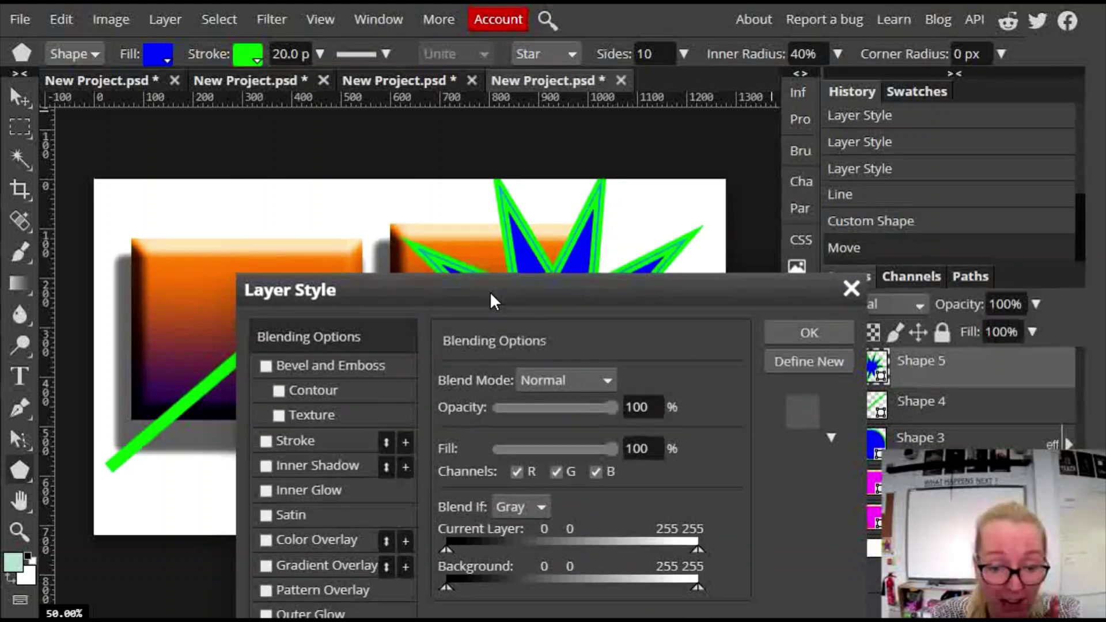
left_click_drag(574, 292, 560, 164)
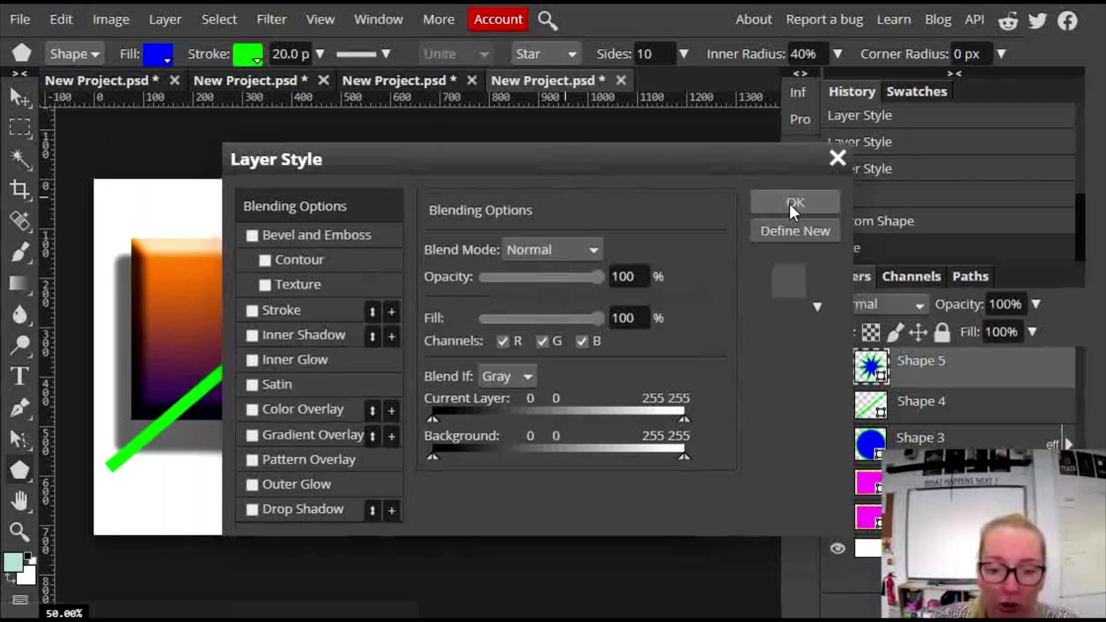
left_click(833, 161)
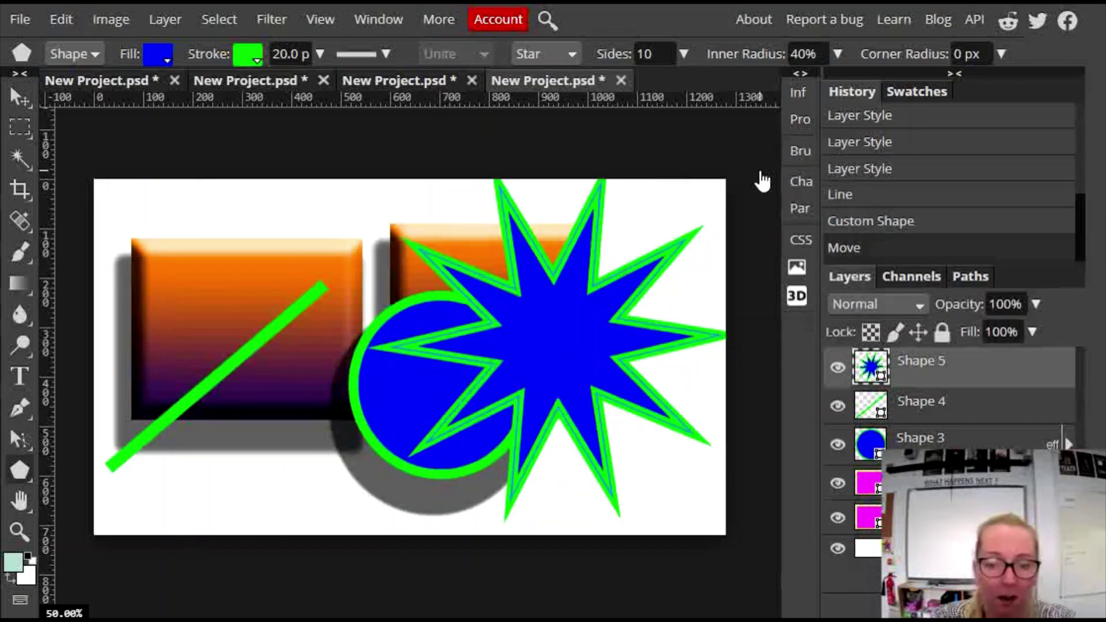
left_click(19, 475)
- Clear the 'arrow' shape search and draw the airplane custom shape as Shape 6 on the left of the canvas
left_click(126, 590)
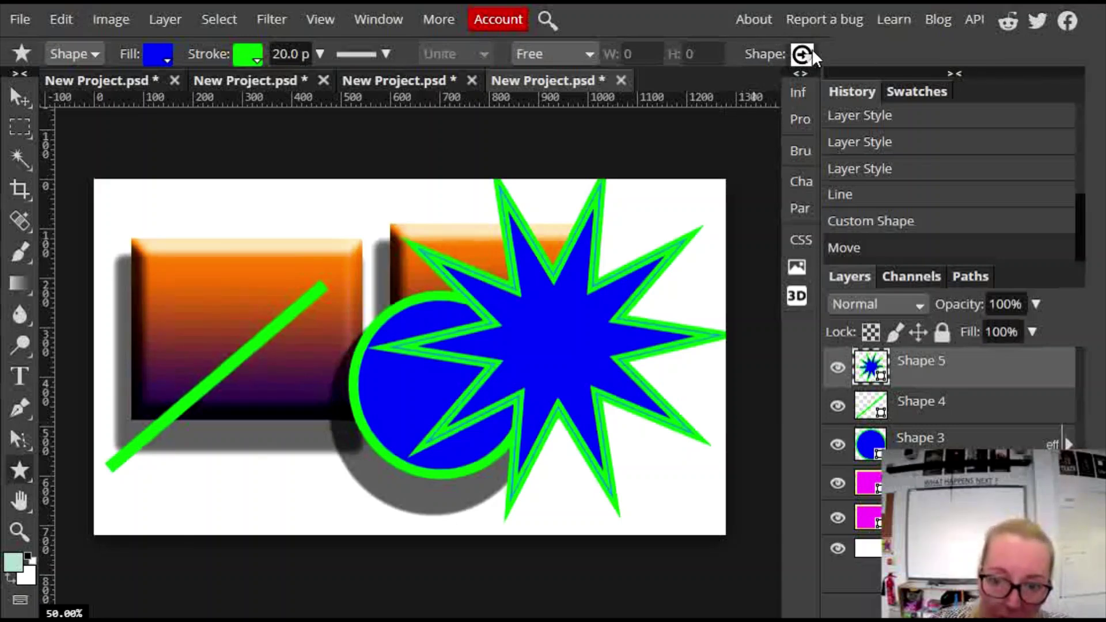
left_click(802, 54)
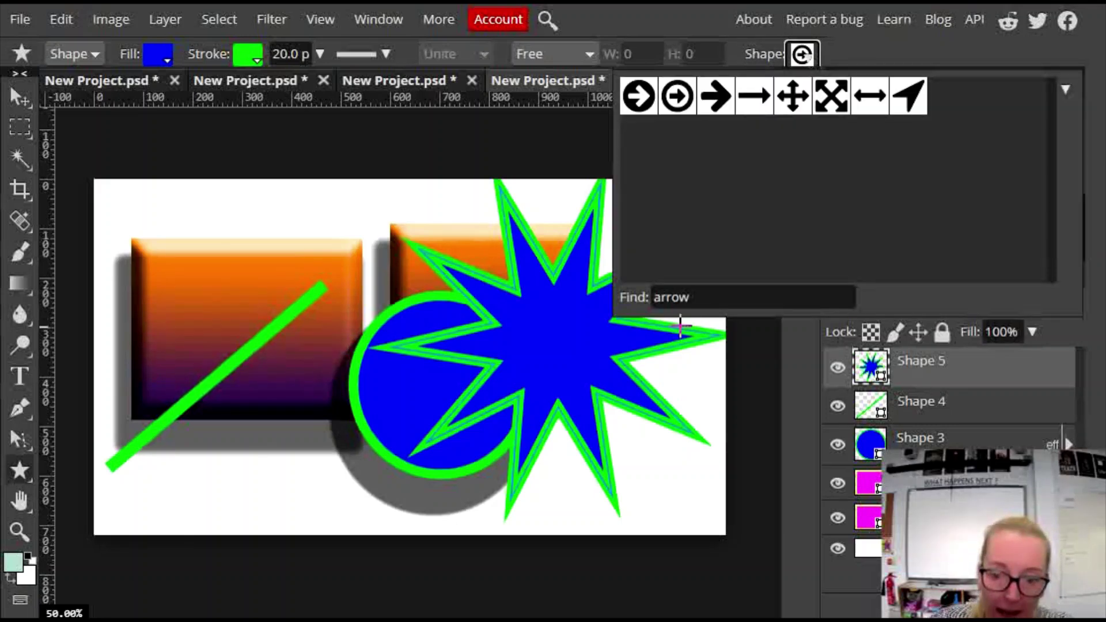
left_click_drag(700, 301, 661, 300)
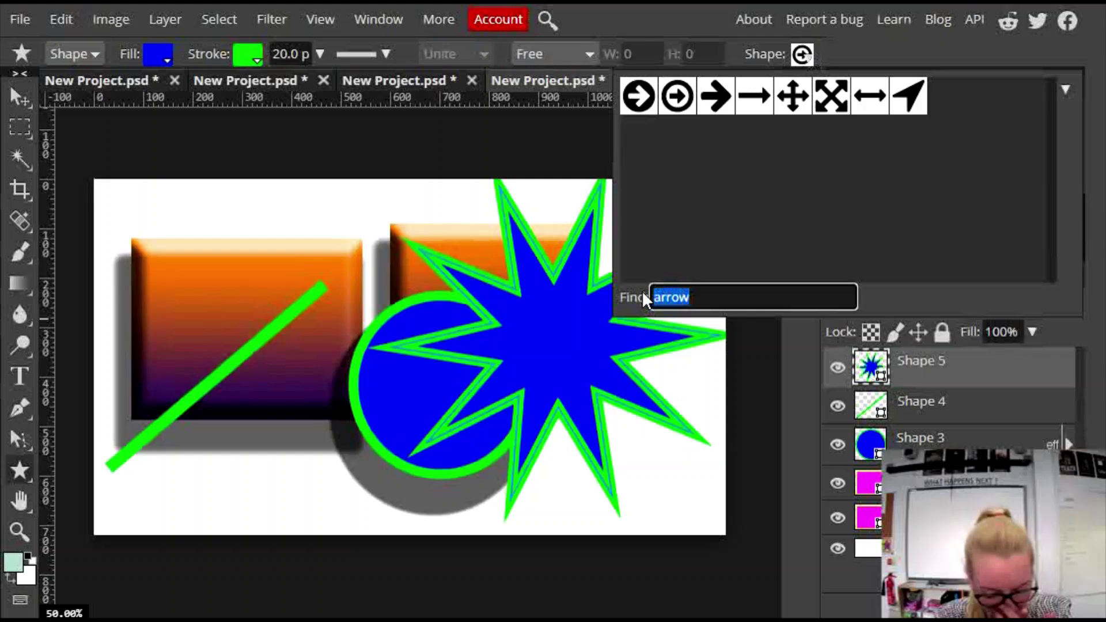
key("BackSpace")
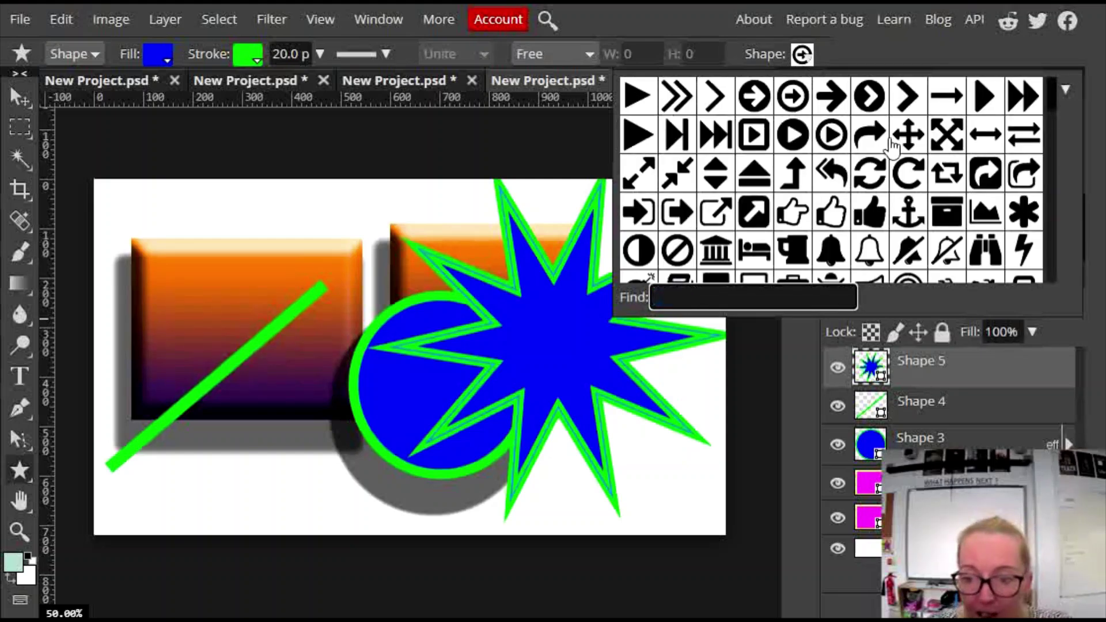
scroll(915, 172, "down", 5)
scroll(913, 173, "up", 2)
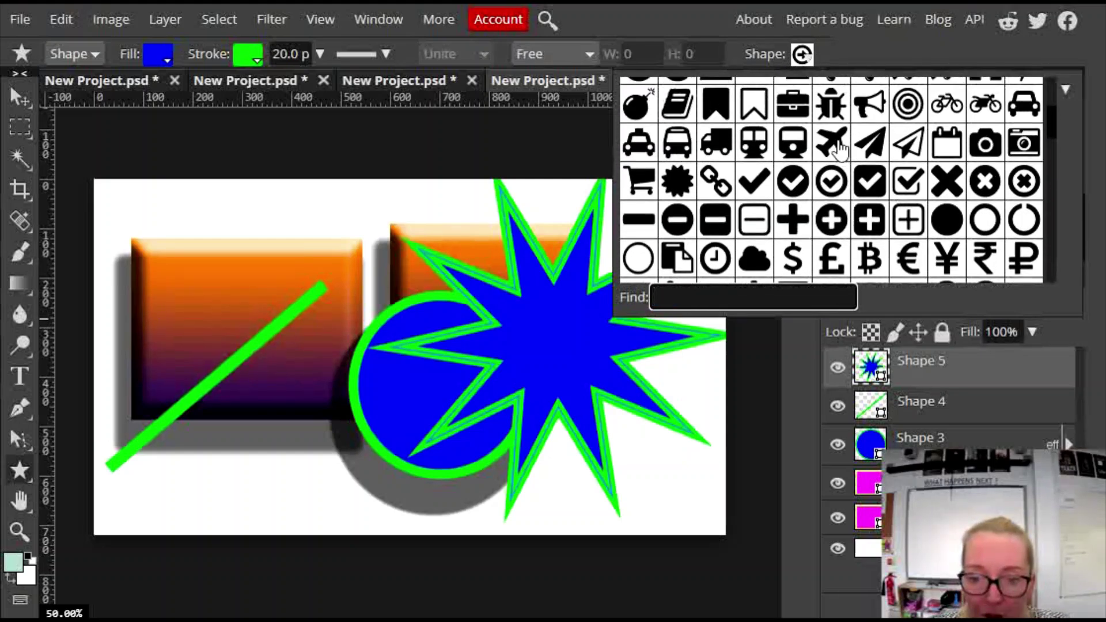
left_click(833, 145)
left_click_drag(170, 280, 406, 497)
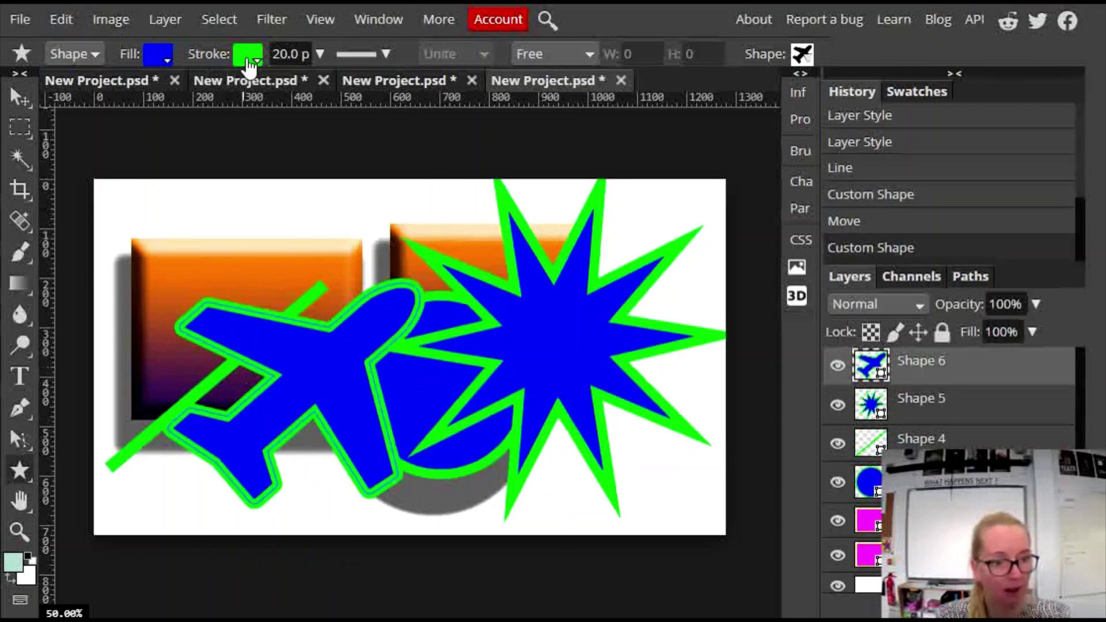
- Reduce the airplane's green outline width from 20 pt to 1 pt
left_click(282, 52)
key("Delete")
key("Delete")
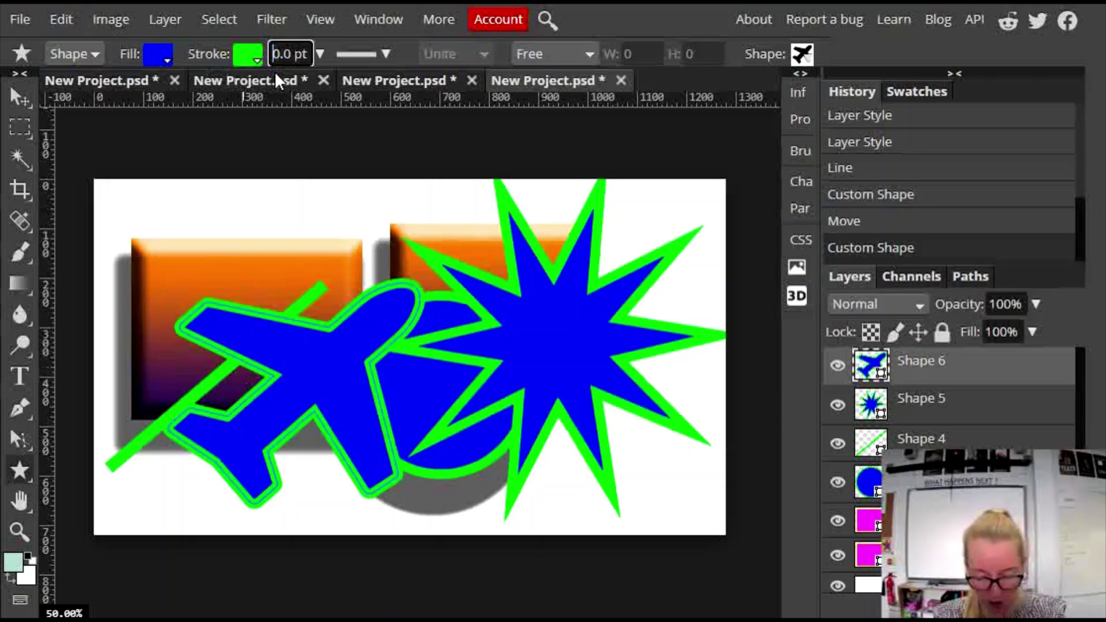
type("1")
key("Return")
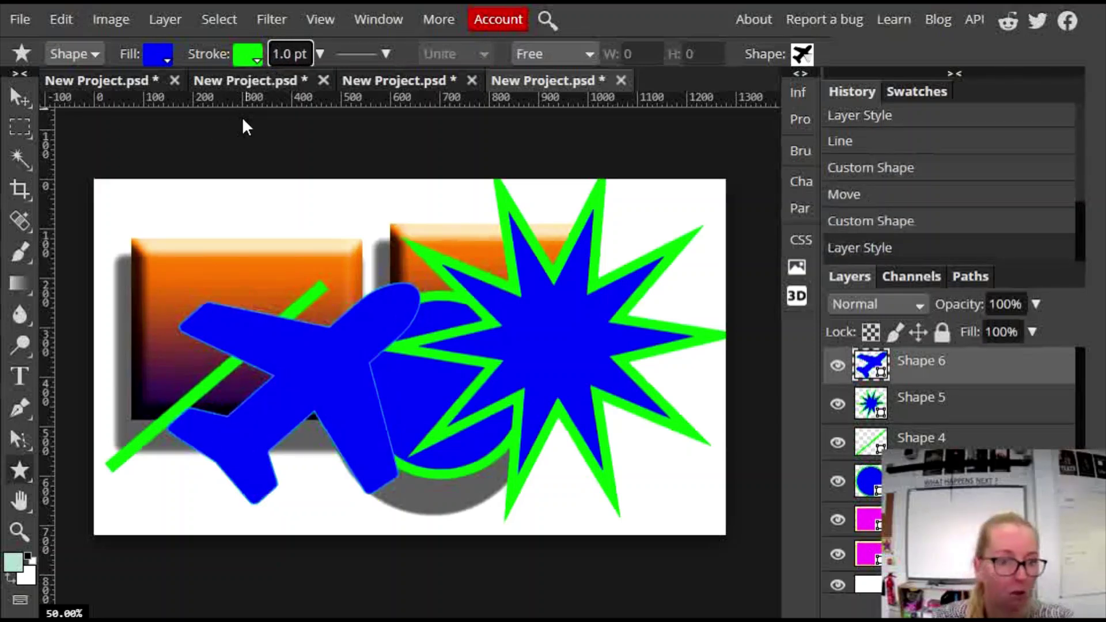
- Apply a Bevel and Emboss layer style to Shape 6
double_click(1013, 374)
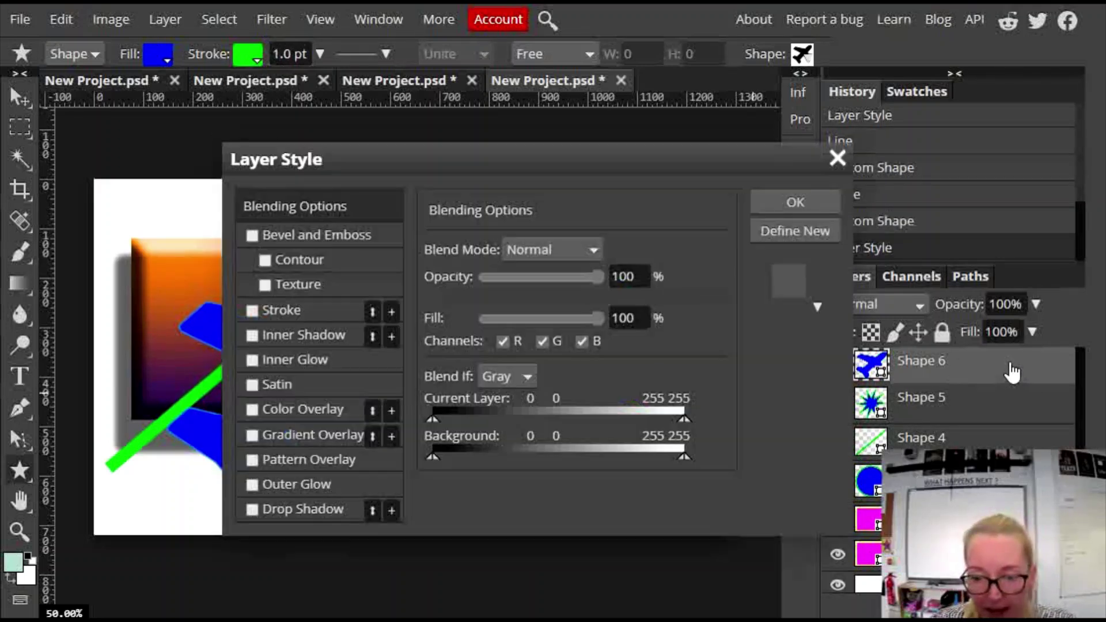
left_click(281, 231)
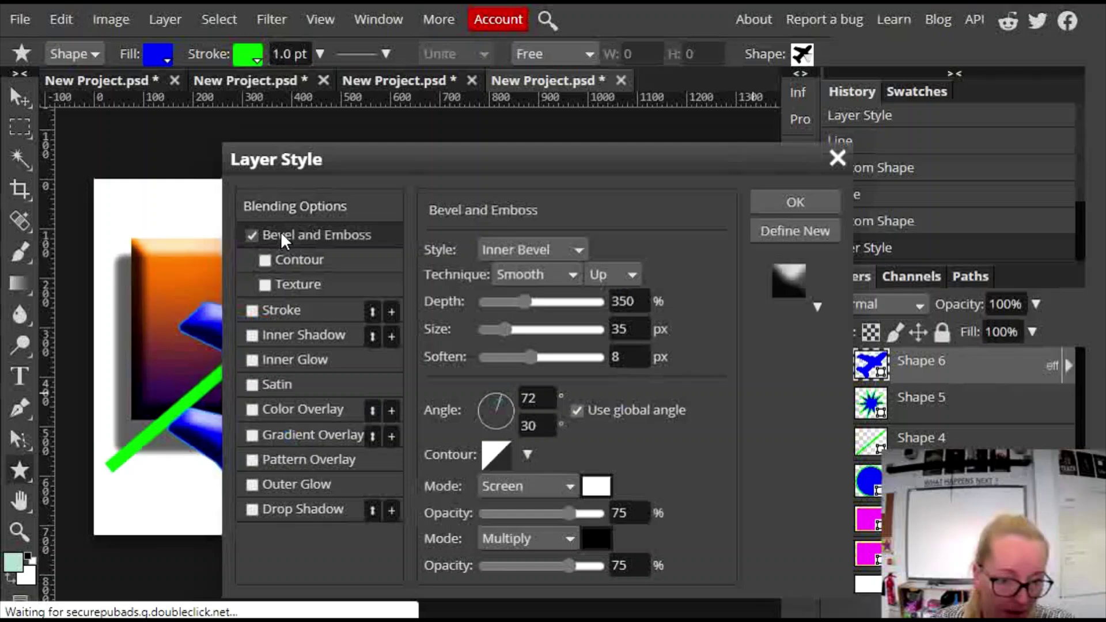
left_click(795, 202)
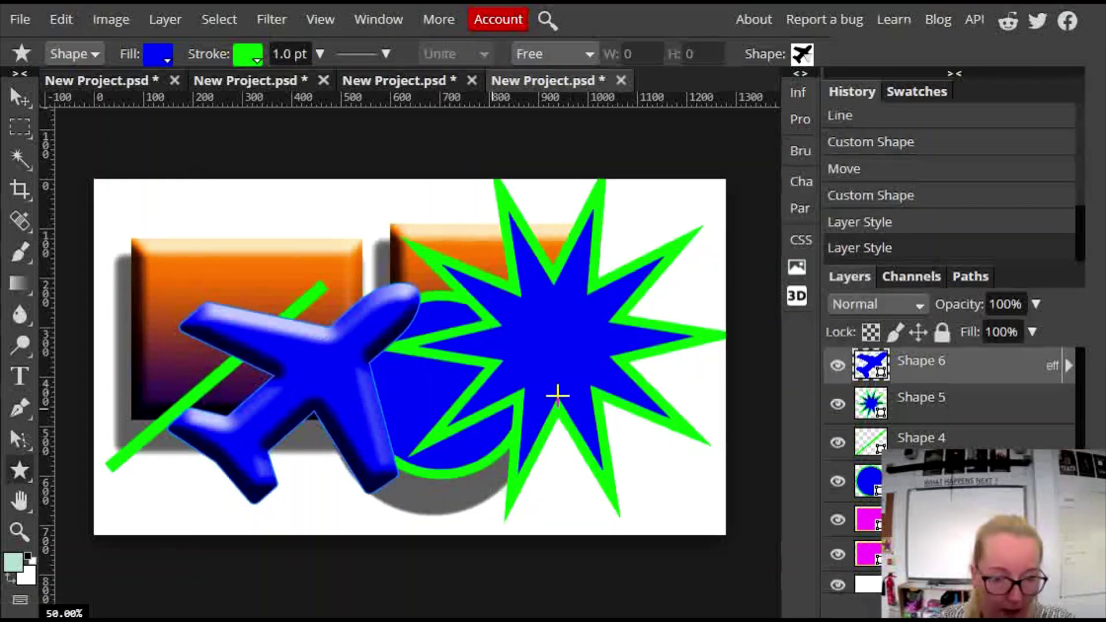